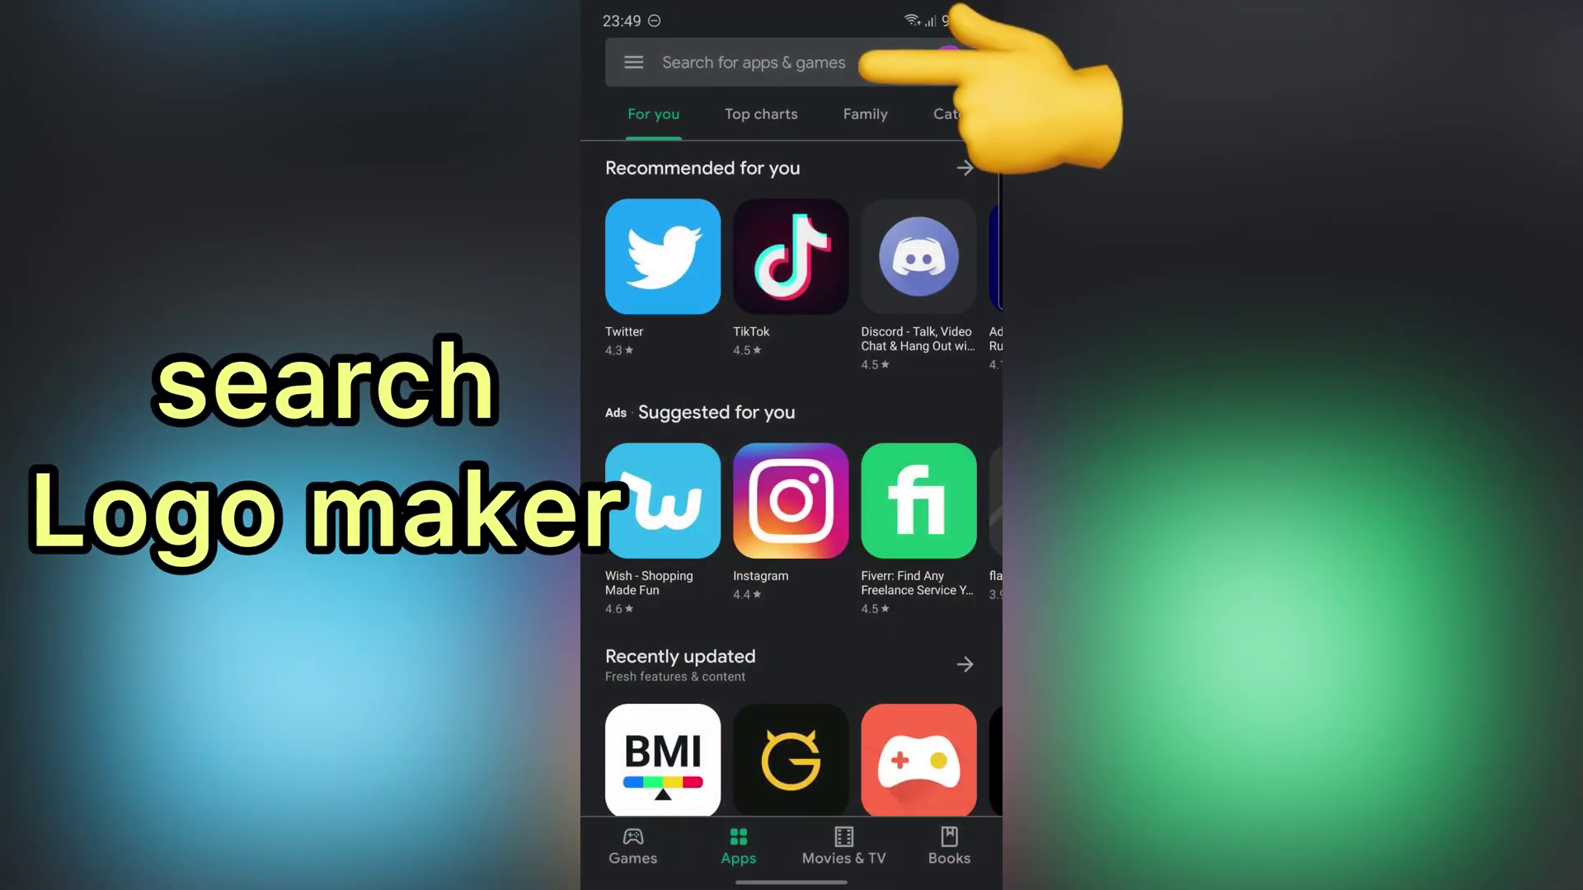
Search the Play Store for 'logo maker' and install Logo Maker Plus.
{"action": "left_click", "coordinate": [754, 62]}
{"action": "type", "text": "loho maker"}
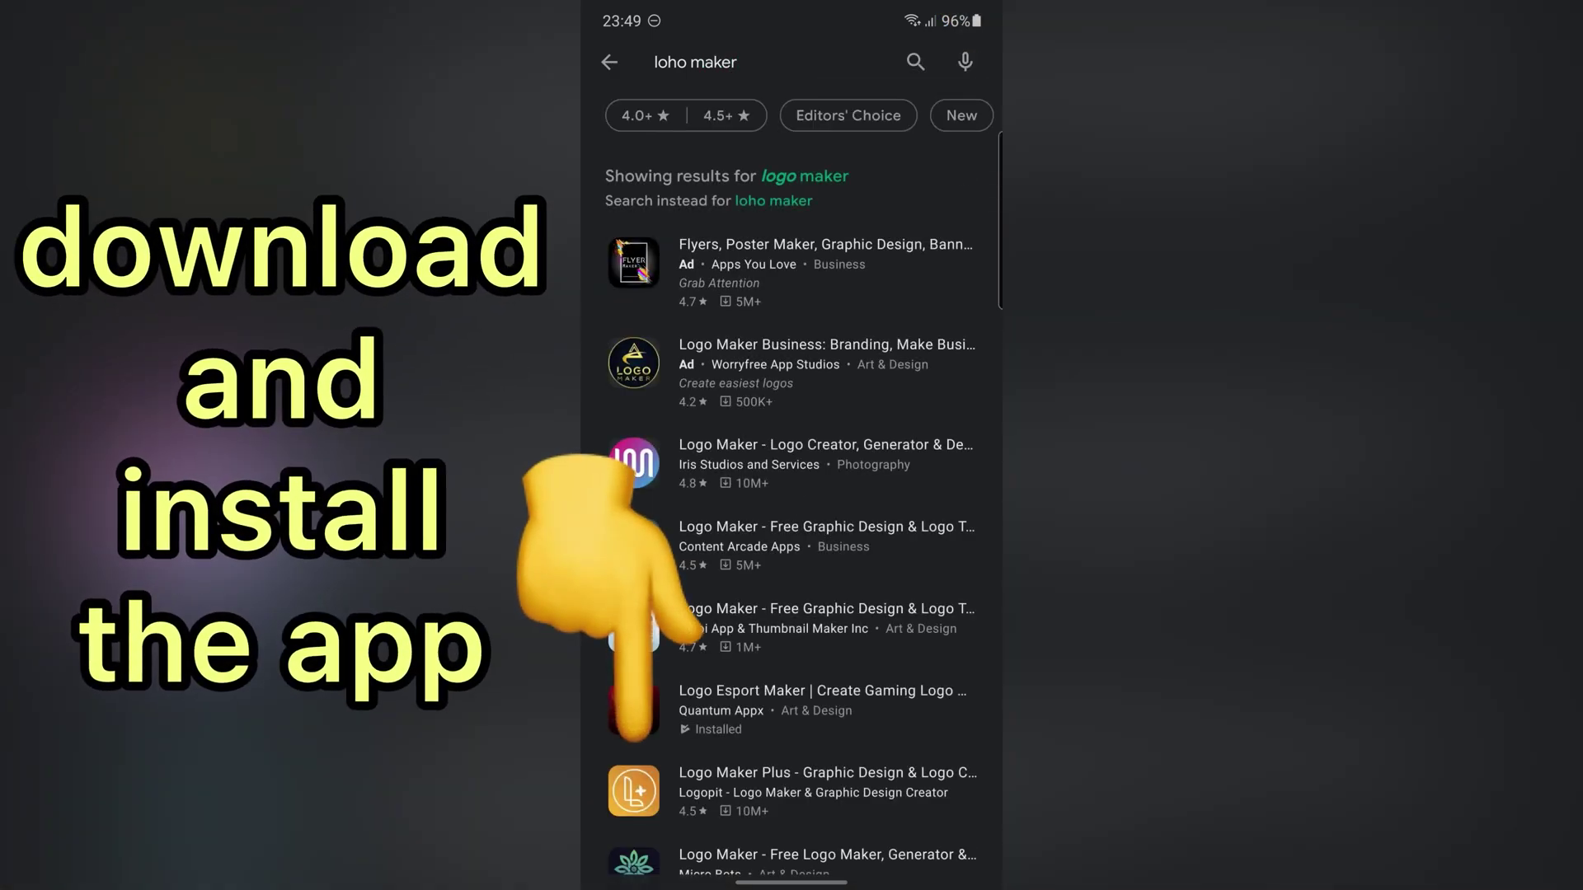
{"action": "left_click", "coordinate": [826, 782]}
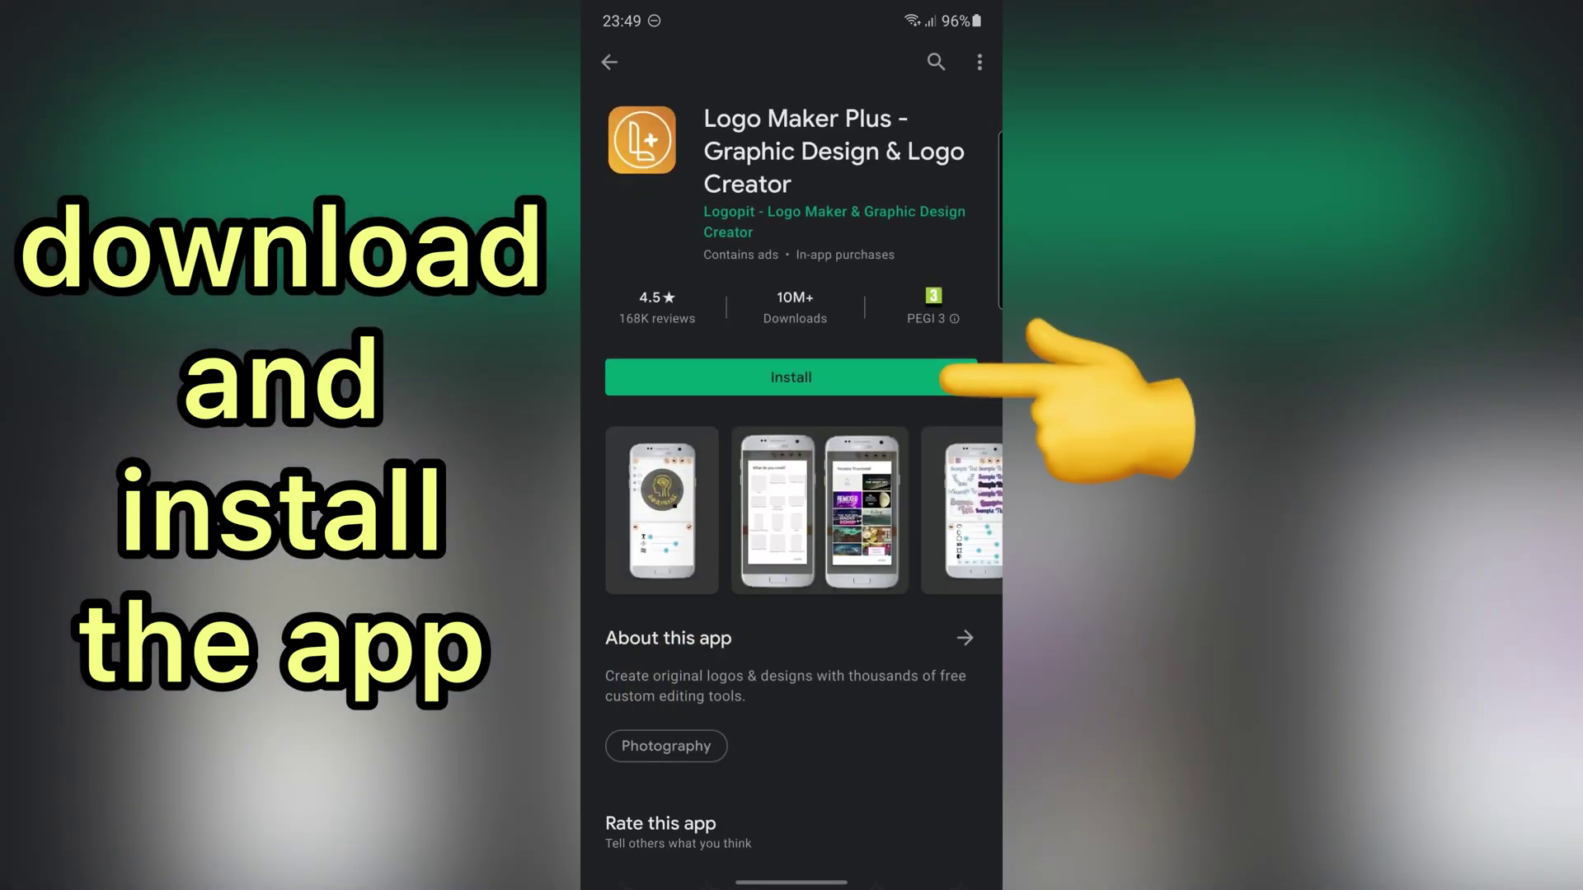
{"action": "left_click", "coordinate": [791, 378]}
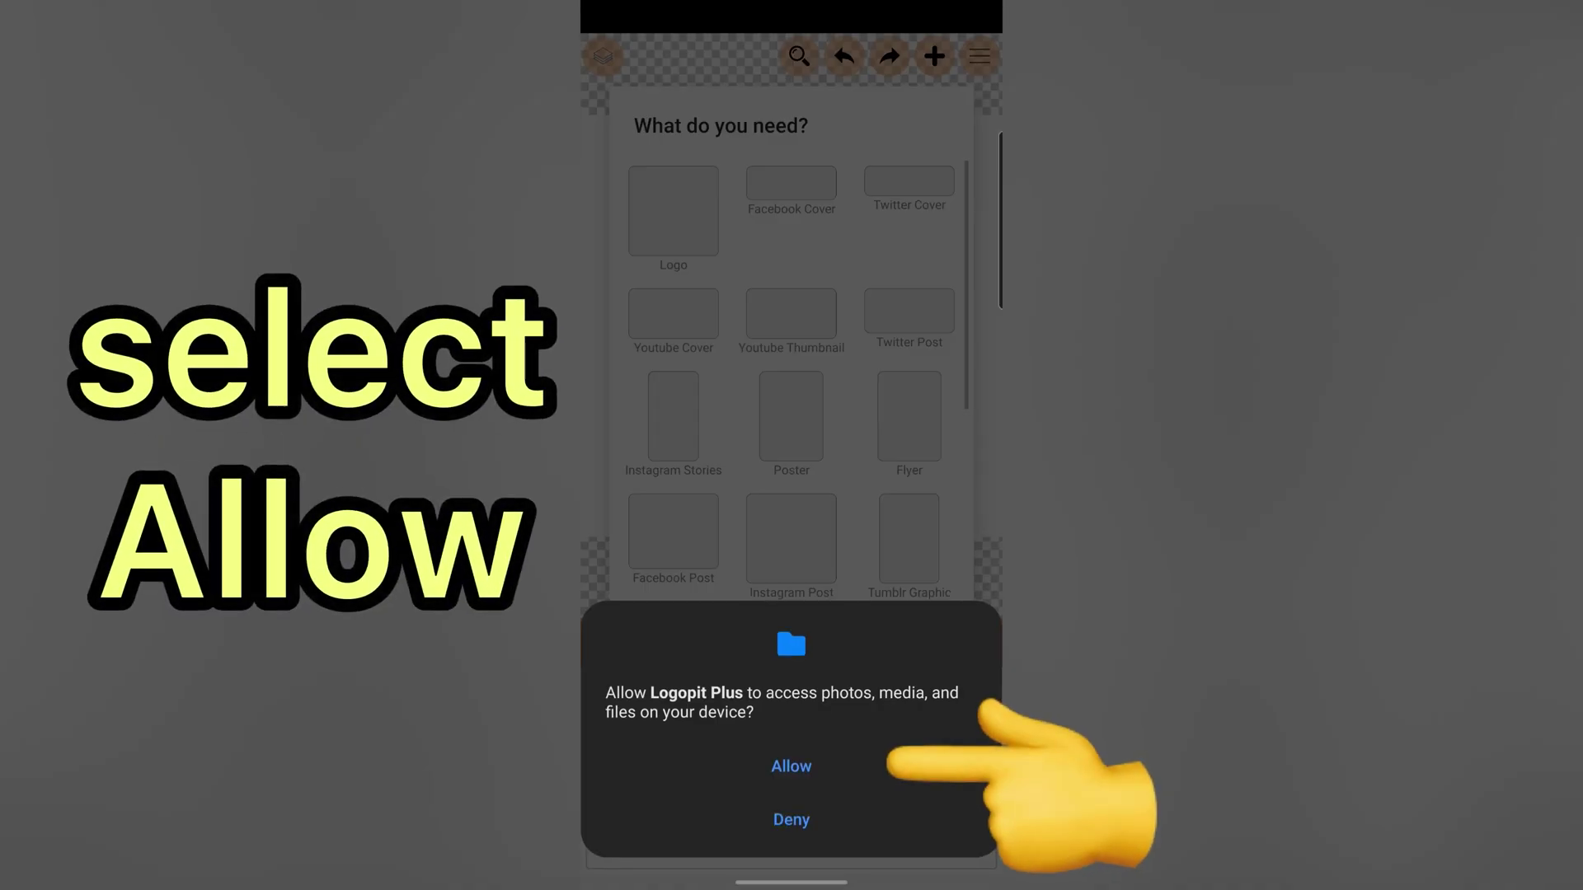
Allow the app media access and start a blank Logo design.
{"action": "left_click", "coordinate": [792, 765]}
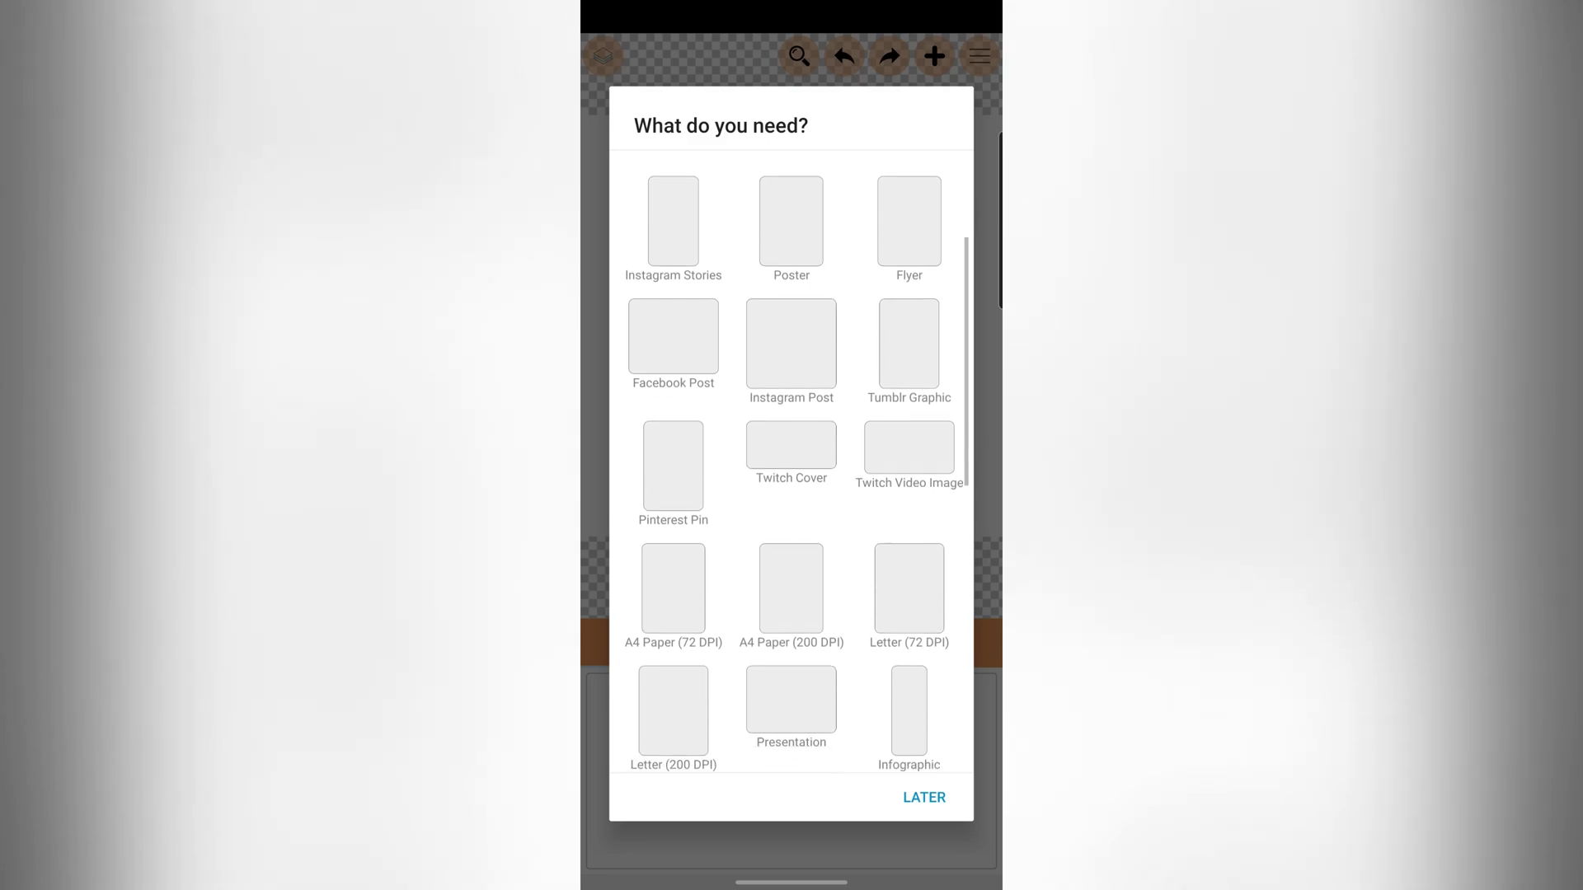
{"action": "scroll", "coordinate": [792, 470], "scroll_direction": "down", "scroll_amount": 2}
{"action": "scroll", "coordinate": [791, 470], "scroll_direction": "up", "scroll_amount": 2}
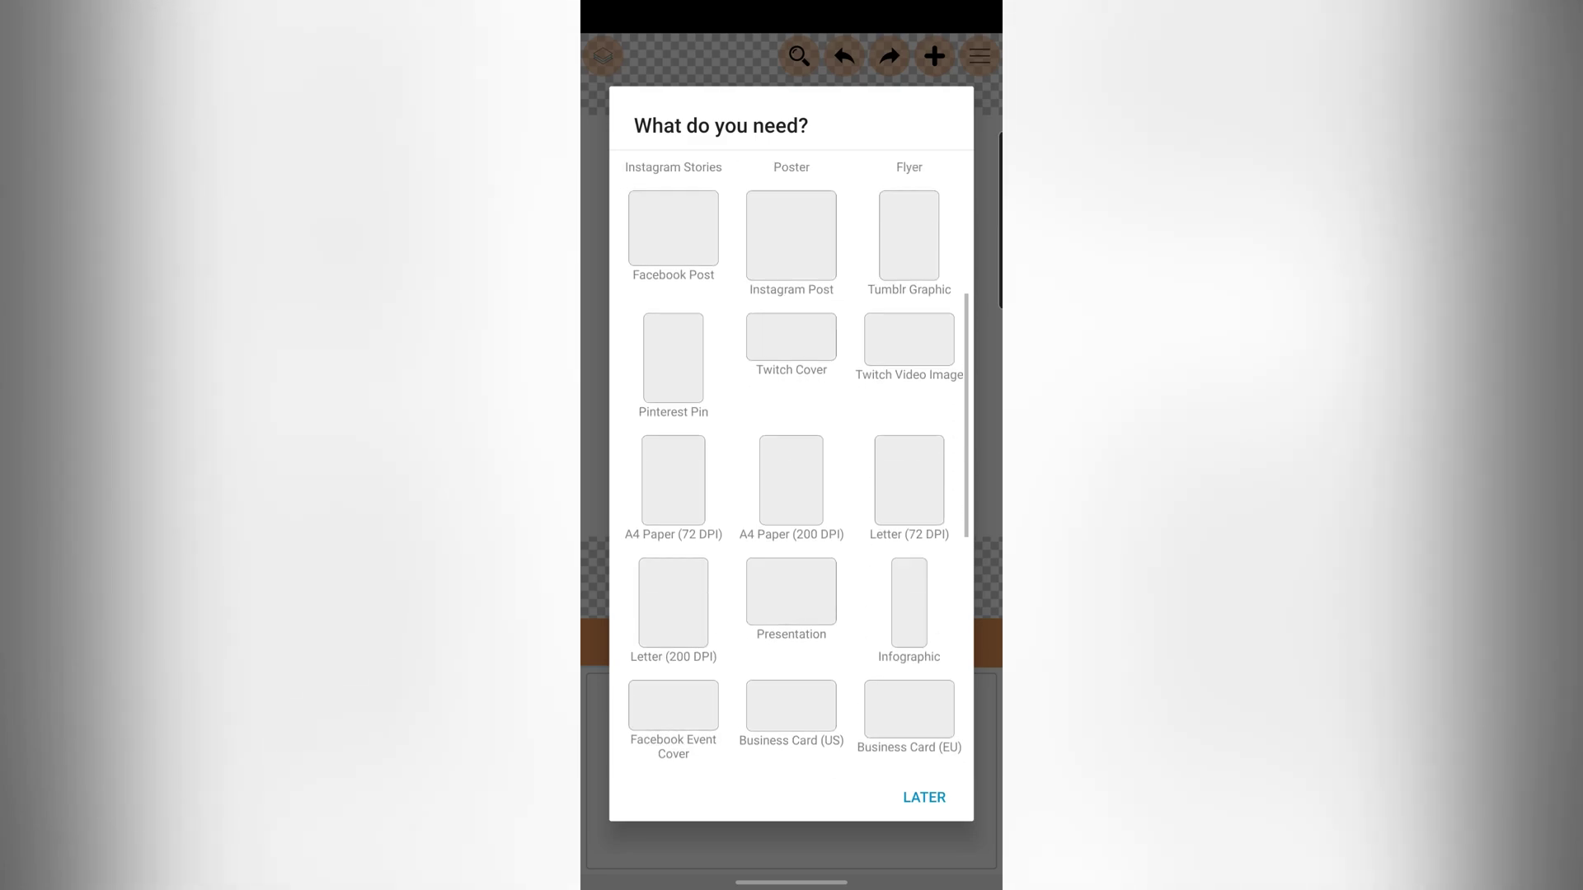
{"action": "scroll", "coordinate": [792, 470], "scroll_direction": "up", "scroll_amount": 3}
{"action": "scroll", "coordinate": [792, 470], "scroll_direction": "up", "scroll_amount": 1}
{"action": "scroll", "coordinate": [791, 469], "scroll_direction": "up", "scroll_amount": 1}
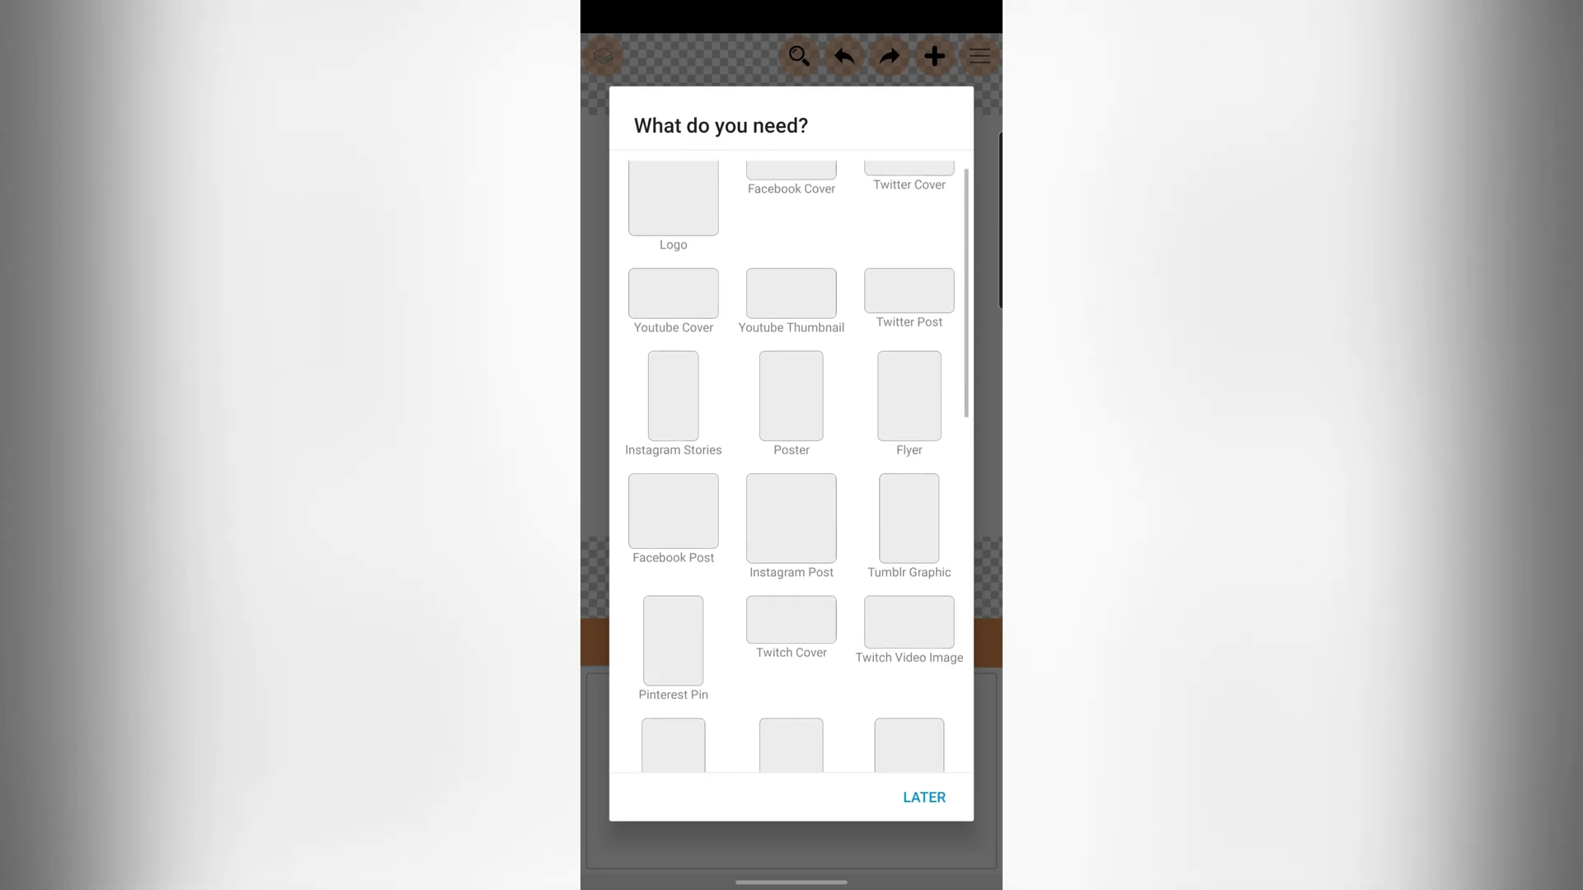
{"action": "scroll", "coordinate": [792, 470], "scroll_direction": "up", "scroll_amount": 1}
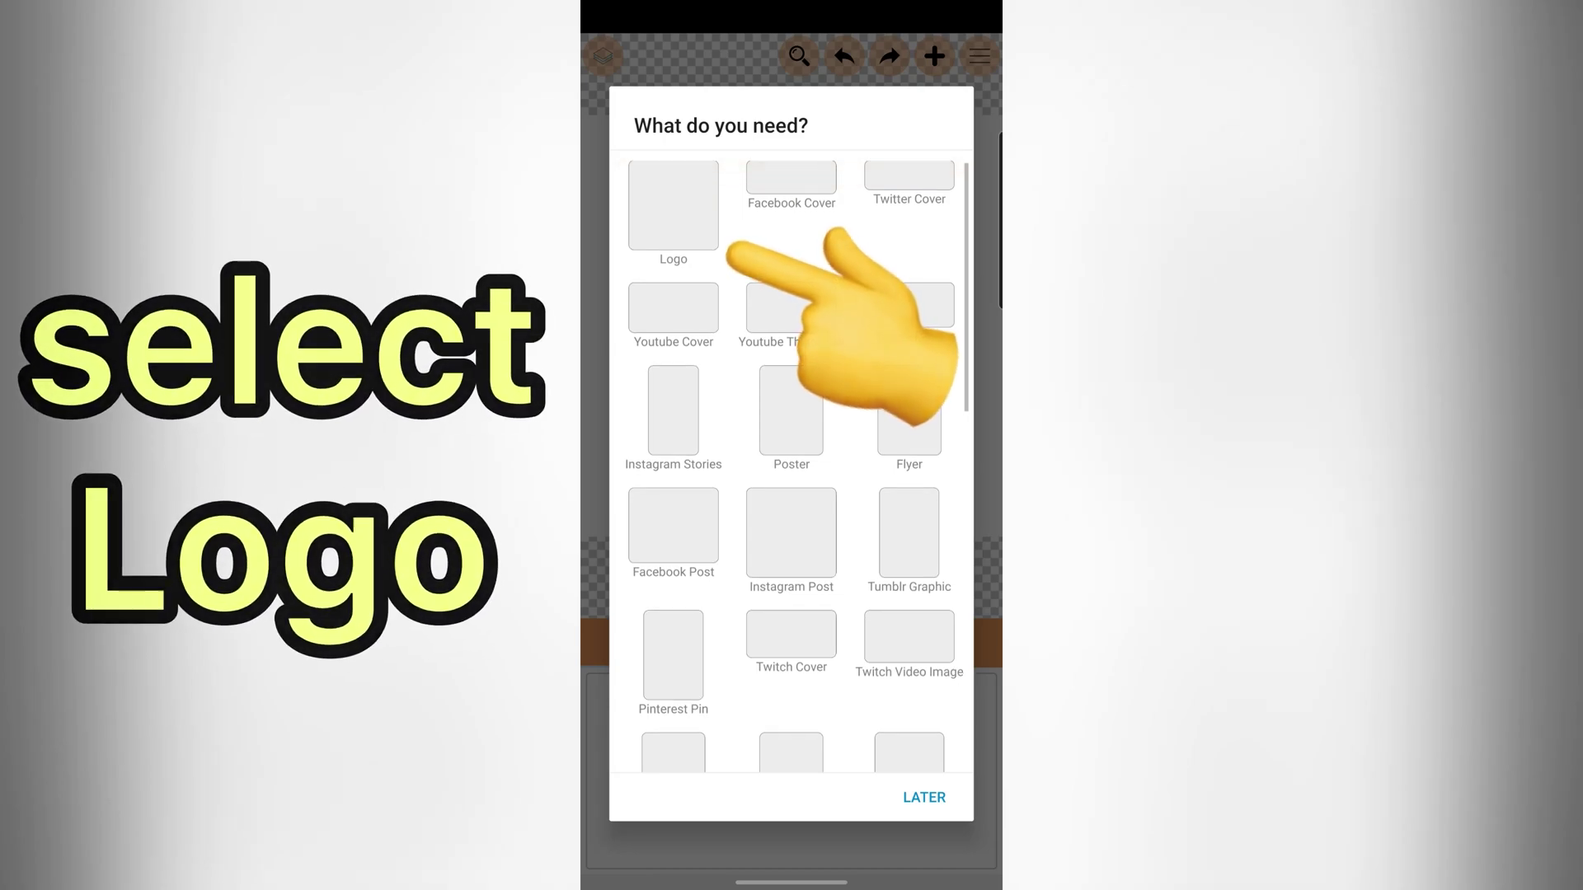
{"action": "left_click", "coordinate": [672, 205]}
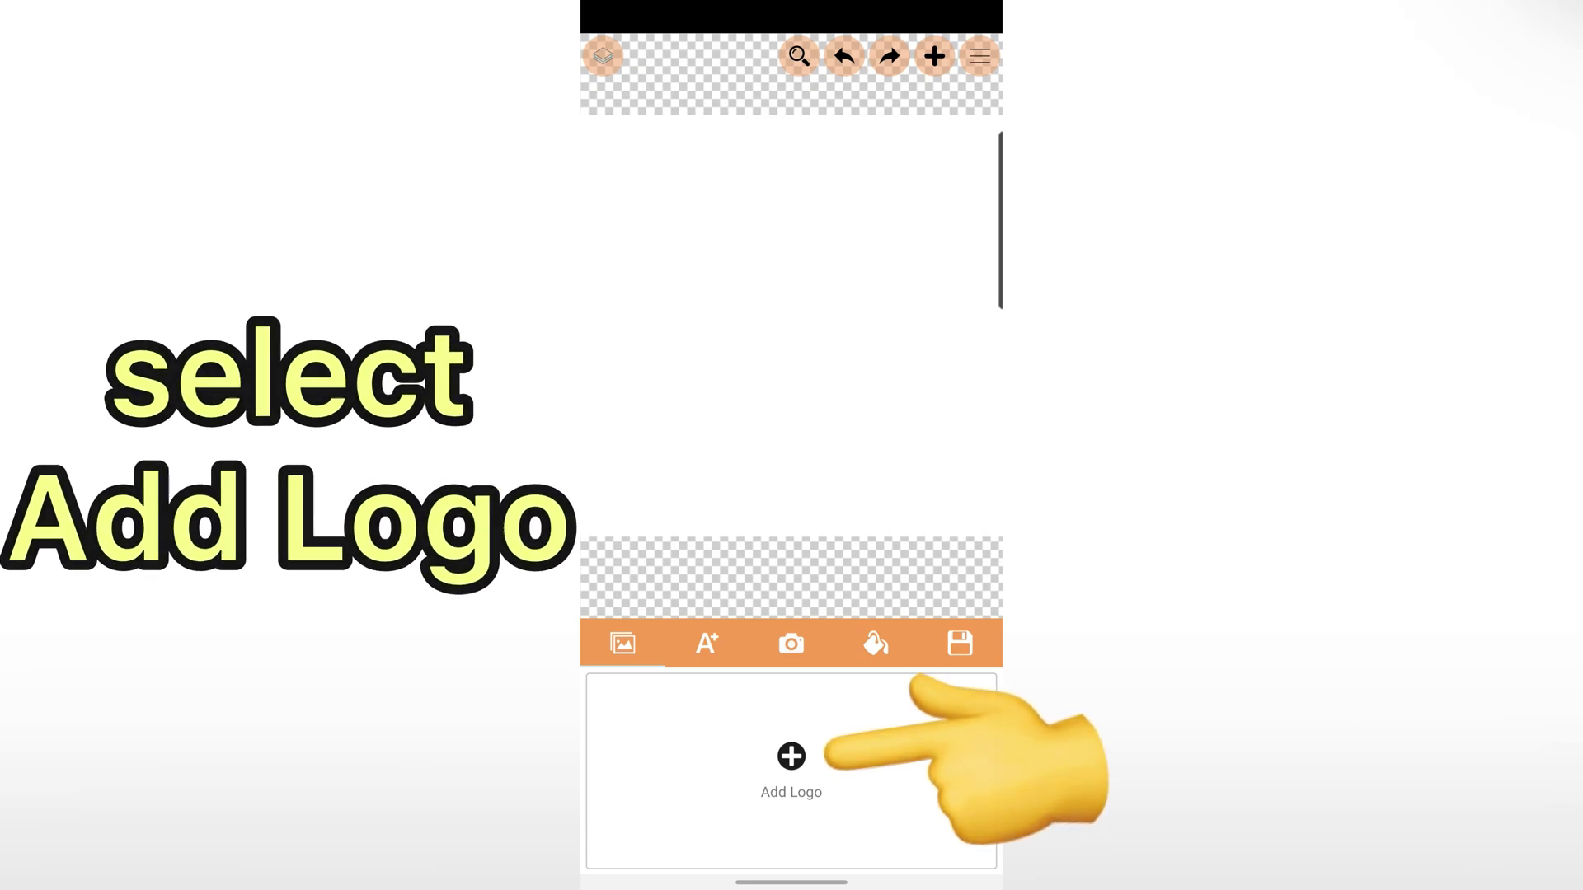
Place the free head-in-profile silhouette icon from the logo gallery on the canvas.
{"action": "left_click", "coordinate": [790, 756]}
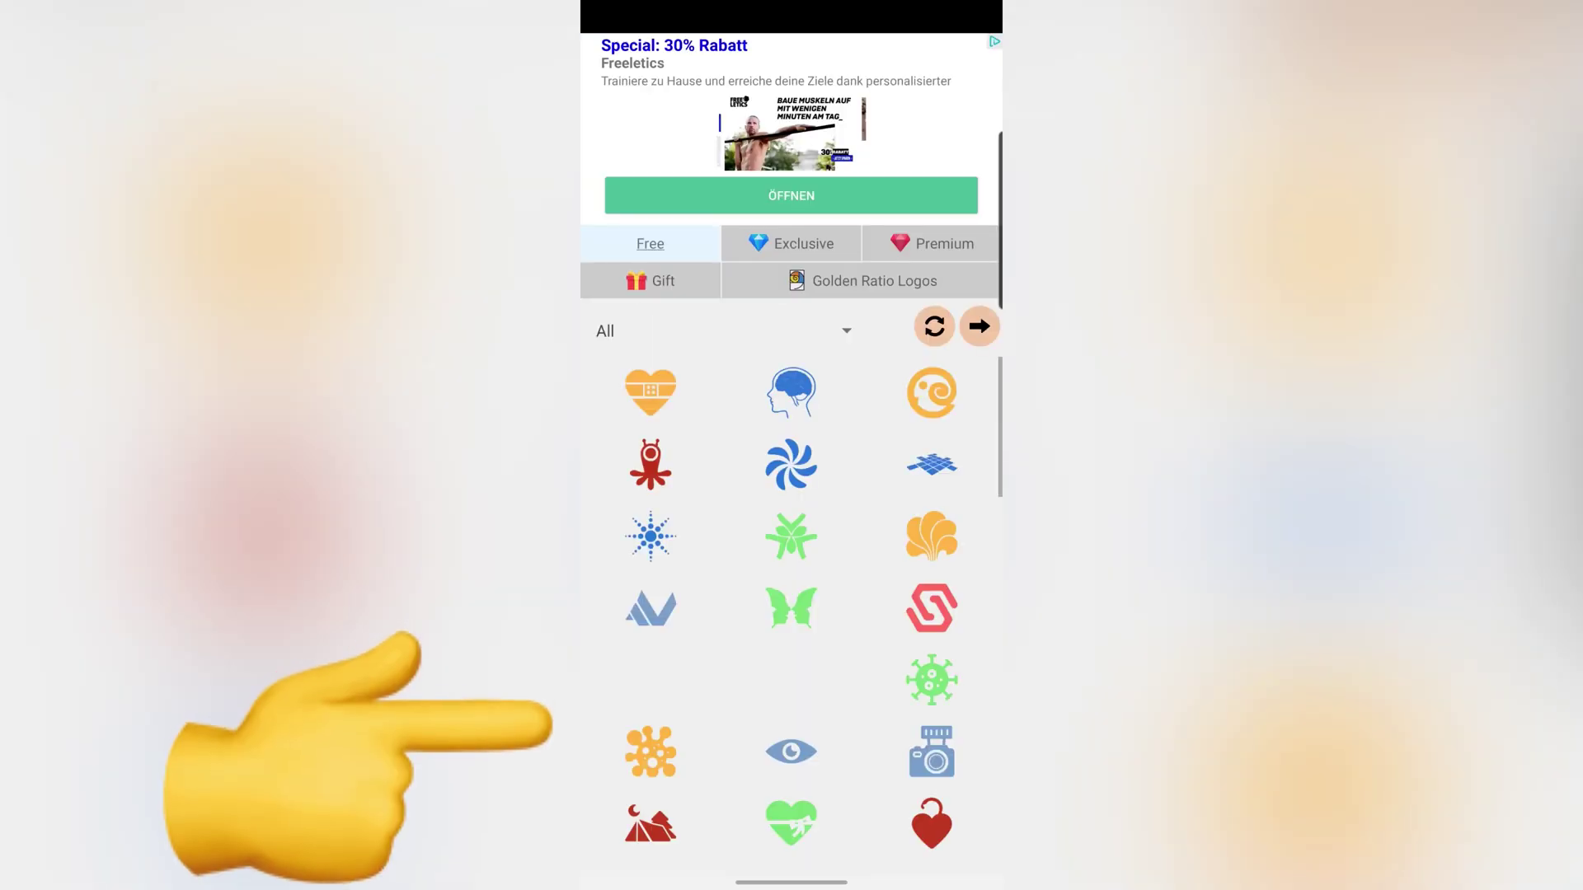
{"action": "scroll", "coordinate": [790, 606], "scroll_direction": "down", "scroll_amount": 3}
{"action": "scroll", "coordinate": [790, 607], "scroll_direction": "down", "scroll_amount": 3}
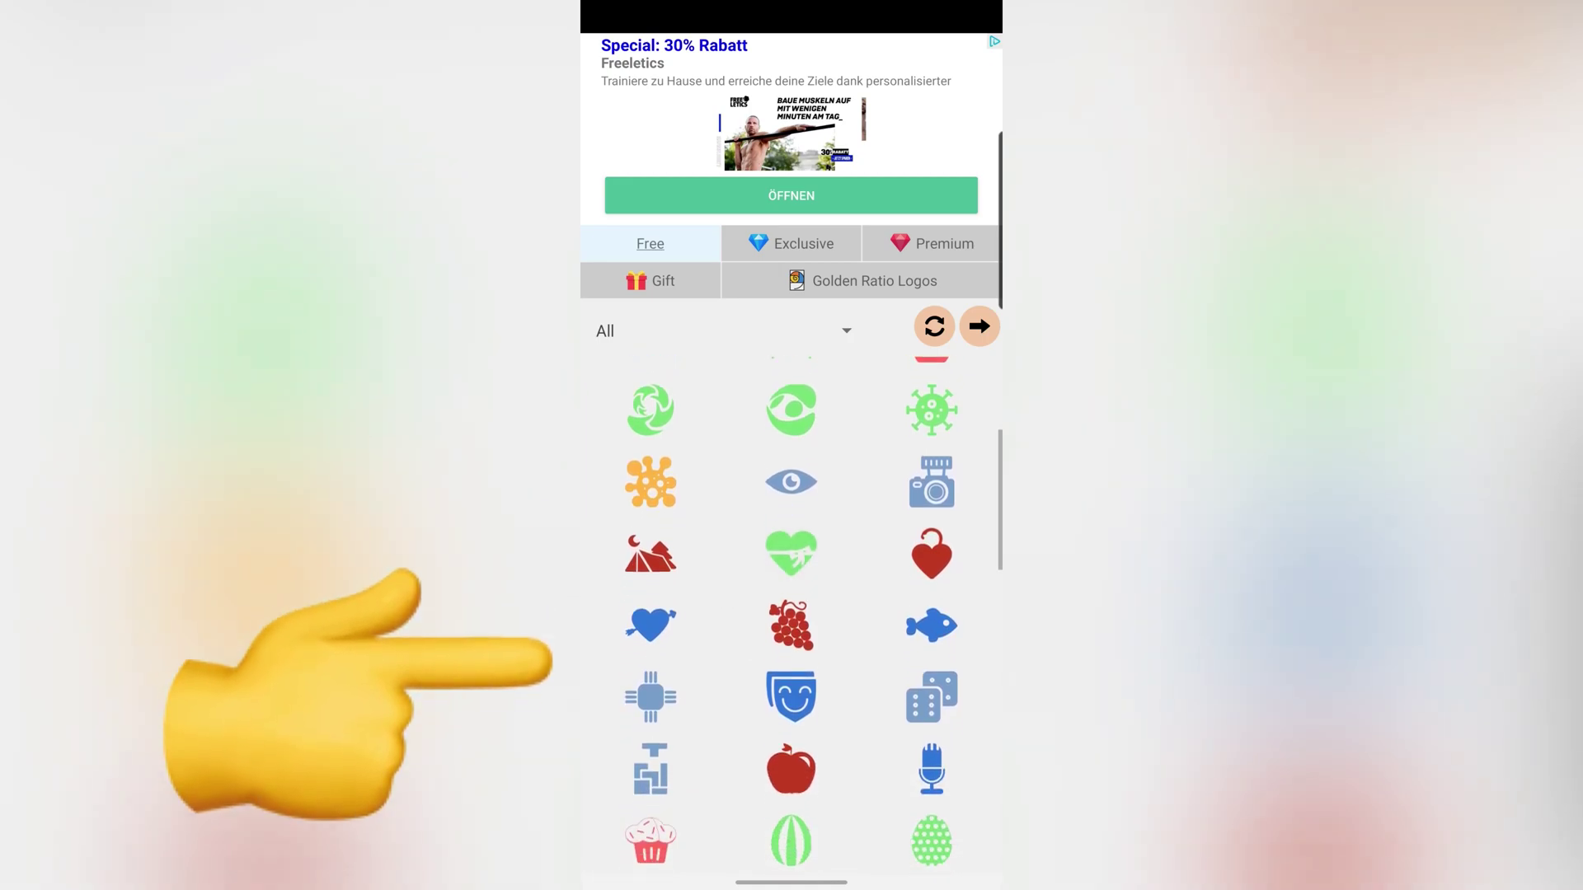
{"action": "scroll", "coordinate": [790, 606], "scroll_direction": "down", "scroll_amount": 2}
{"action": "scroll", "coordinate": [790, 606], "scroll_direction": "down", "scroll_amount": 2}
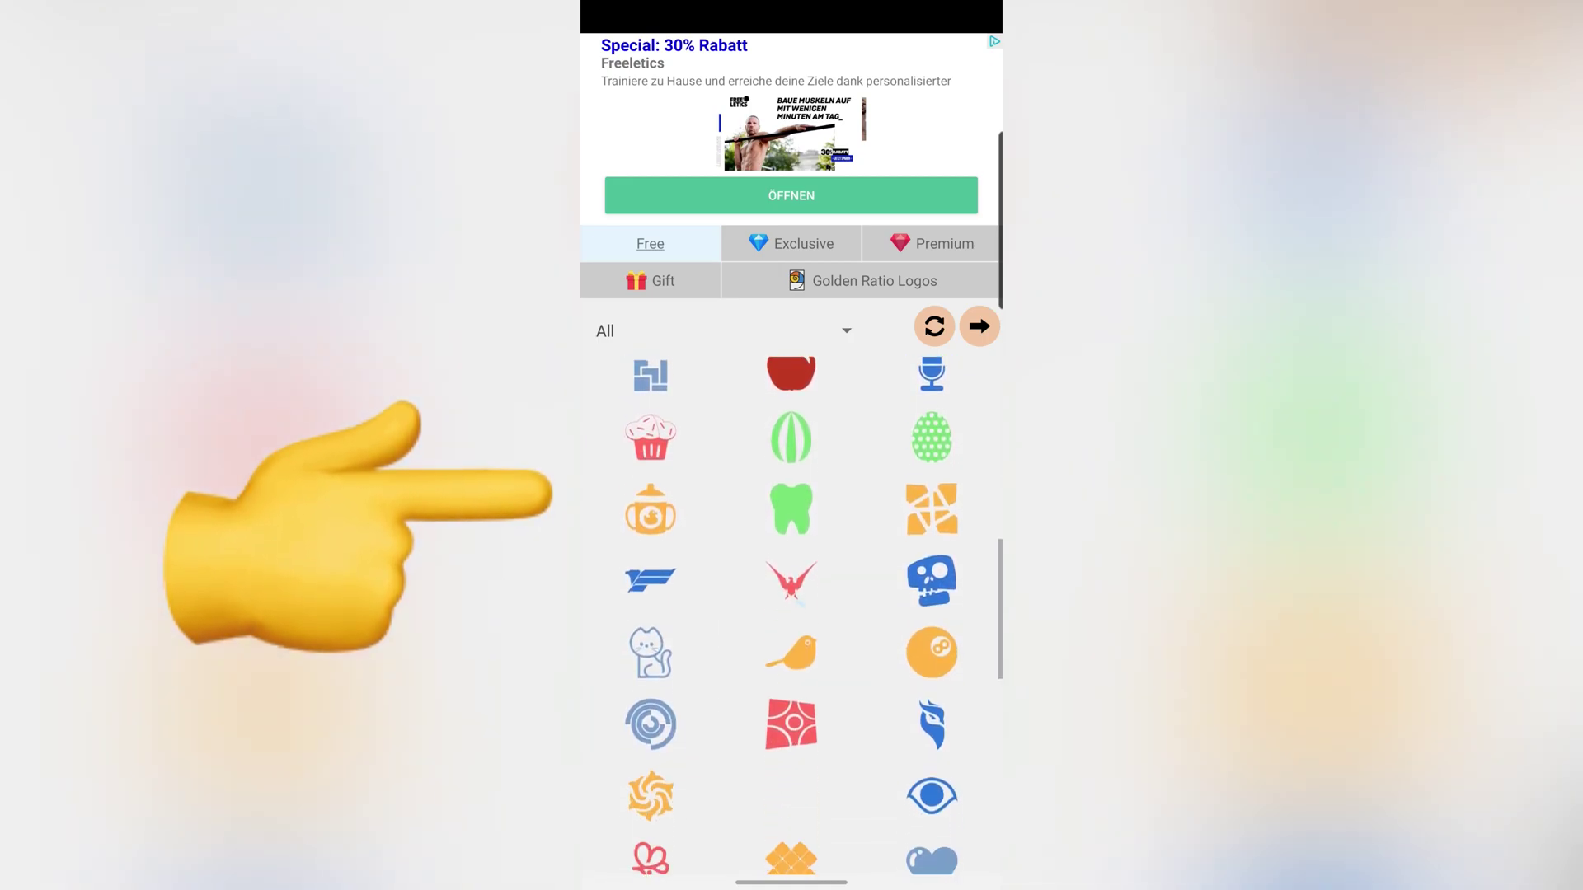
{"action": "scroll", "coordinate": [790, 606], "scroll_direction": "down", "scroll_amount": 5}
{"action": "scroll", "coordinate": [791, 607], "scroll_direction": "down", "scroll_amount": 1}
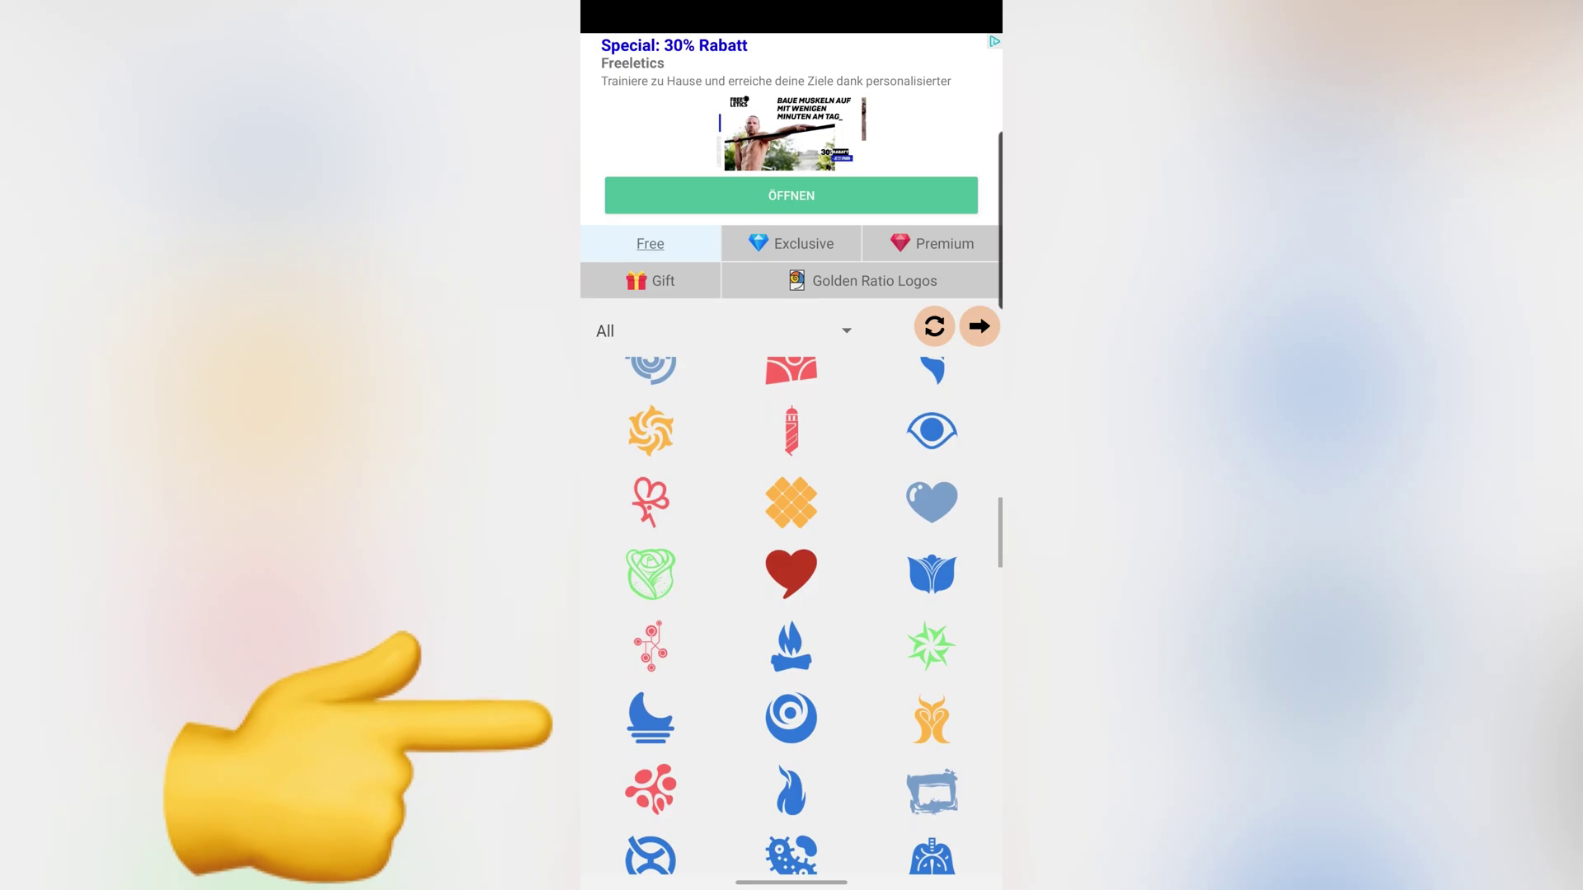
{"action": "scroll", "coordinate": [790, 607], "scroll_direction": "down", "scroll_amount": 2}
{"action": "scroll", "coordinate": [790, 606], "scroll_direction": "down", "scroll_amount": 2}
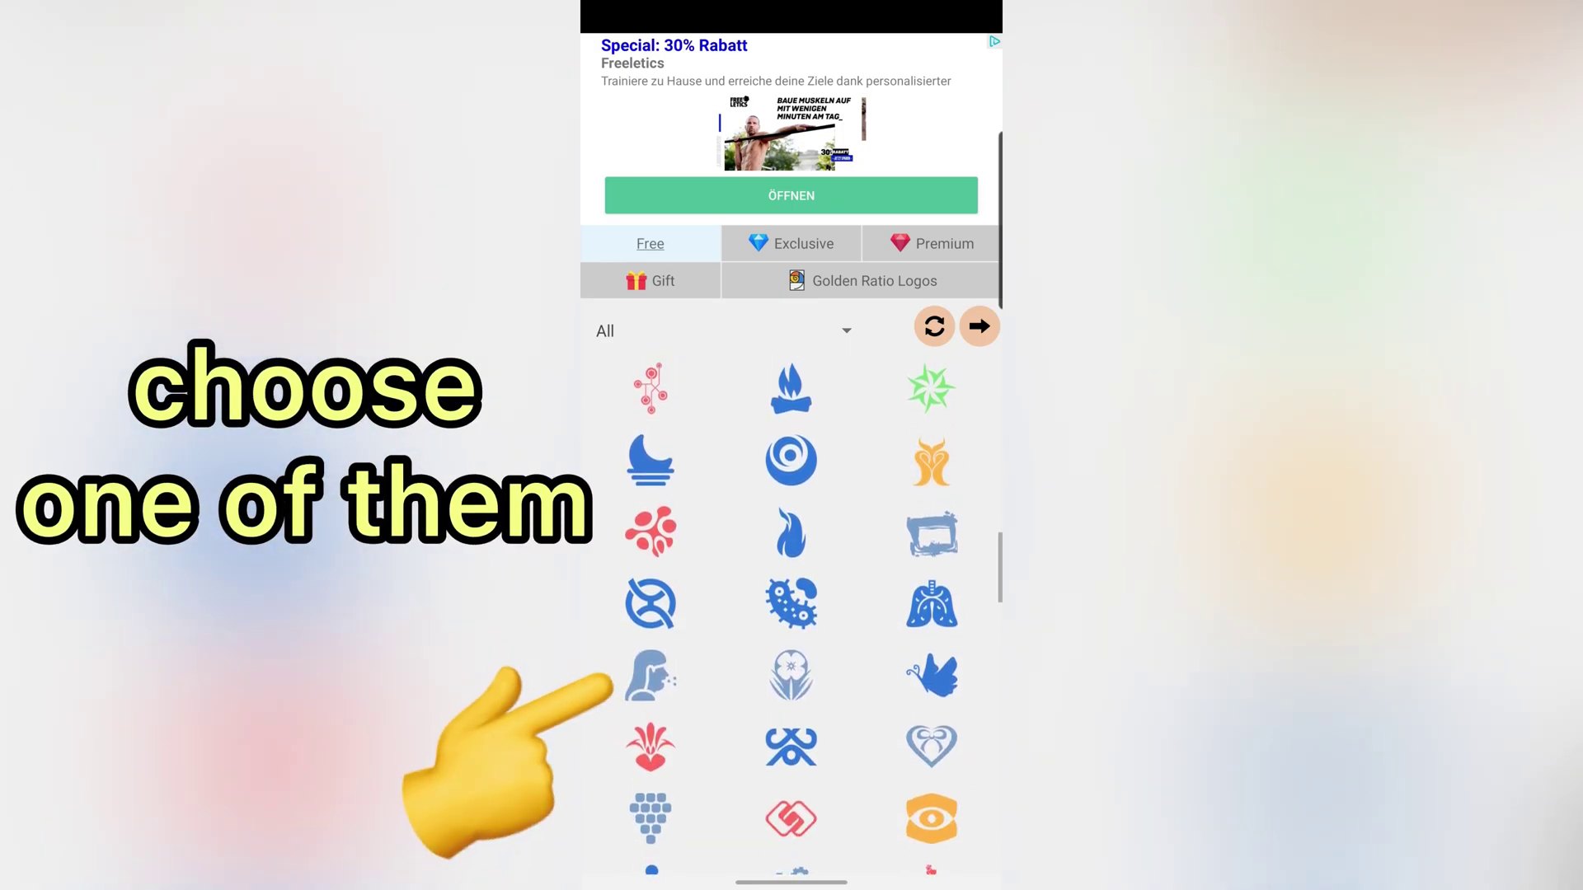
{"action": "left_click", "coordinate": [651, 675]}
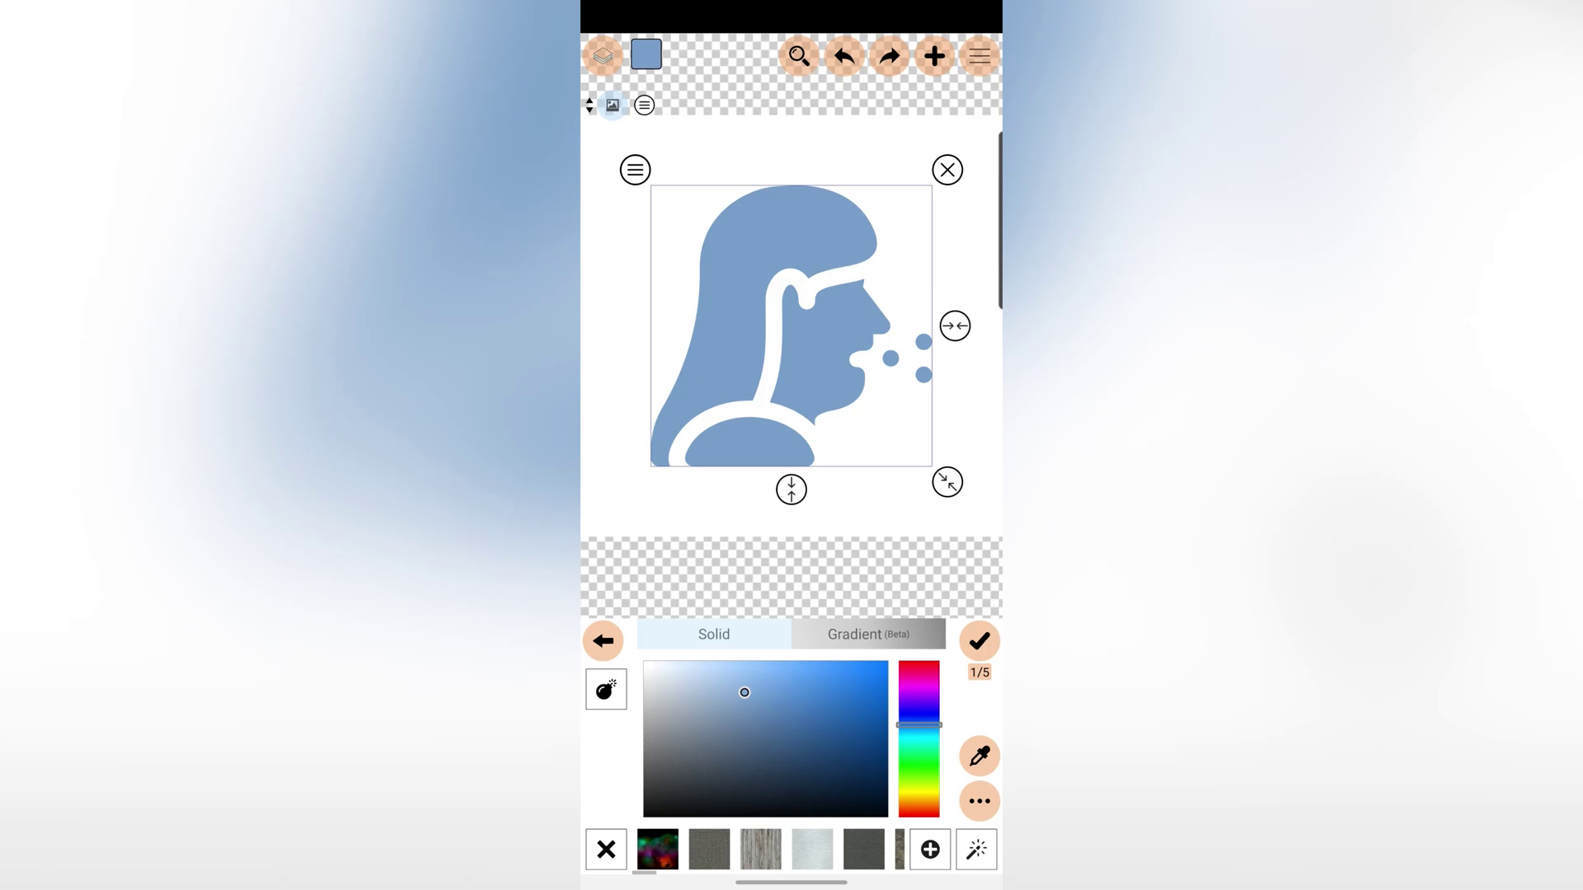
Fill the head icon solid black after trying navy and texture fills.
{"action": "left_click_drag", "start_coordinate": [744, 693], "coordinate": [870, 775]}
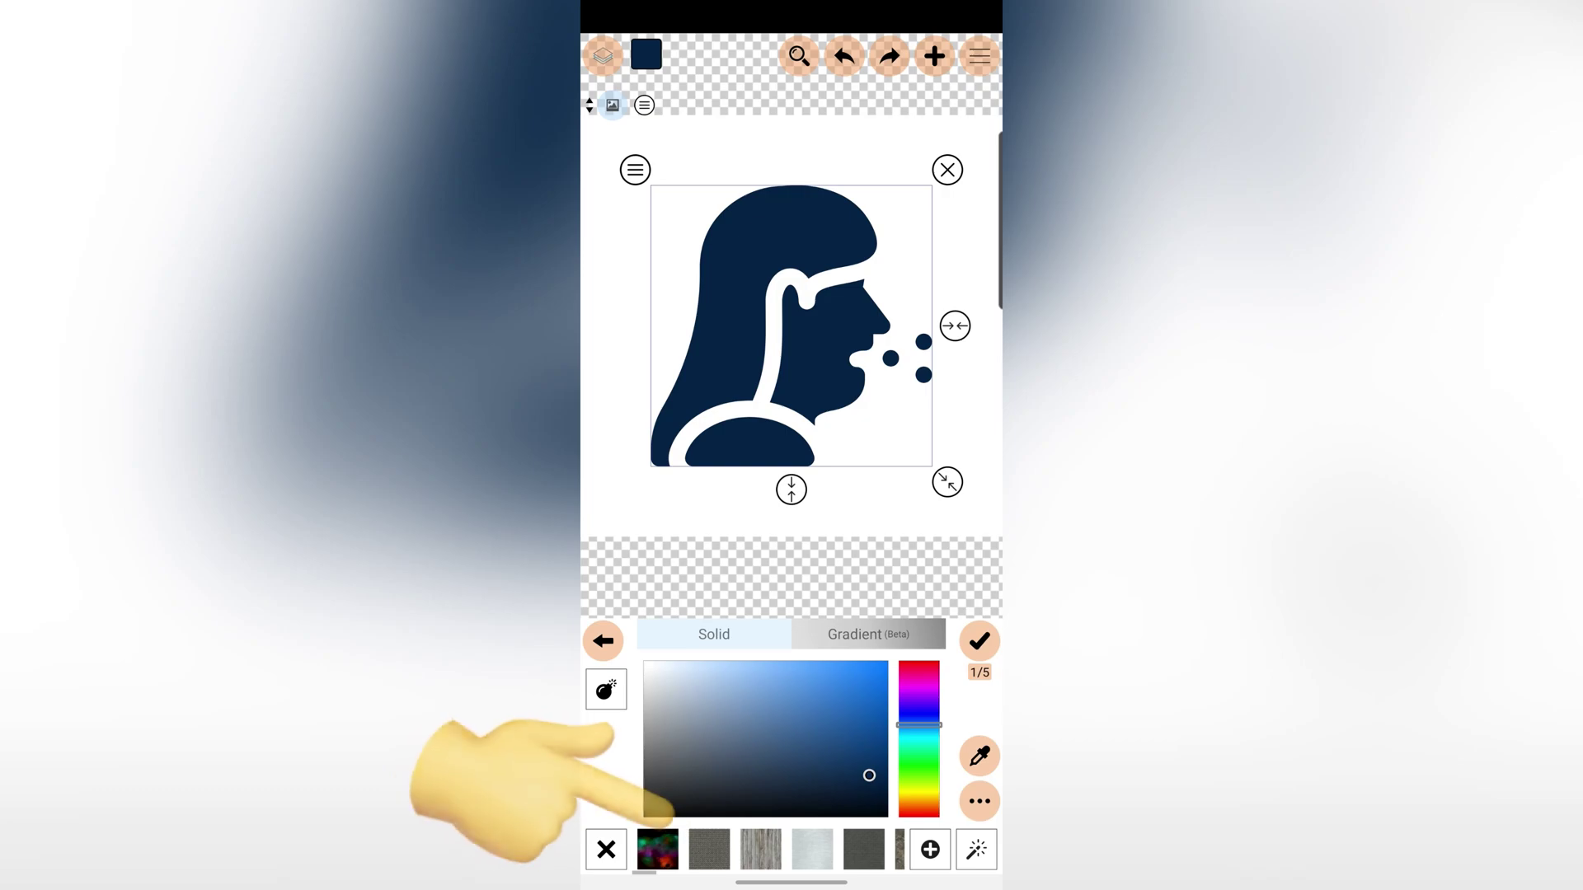
{"action": "scroll", "coordinate": [766, 849], "scroll_direction": "right", "scroll_amount": 2}
{"action": "left_click", "coordinate": [871, 850]}
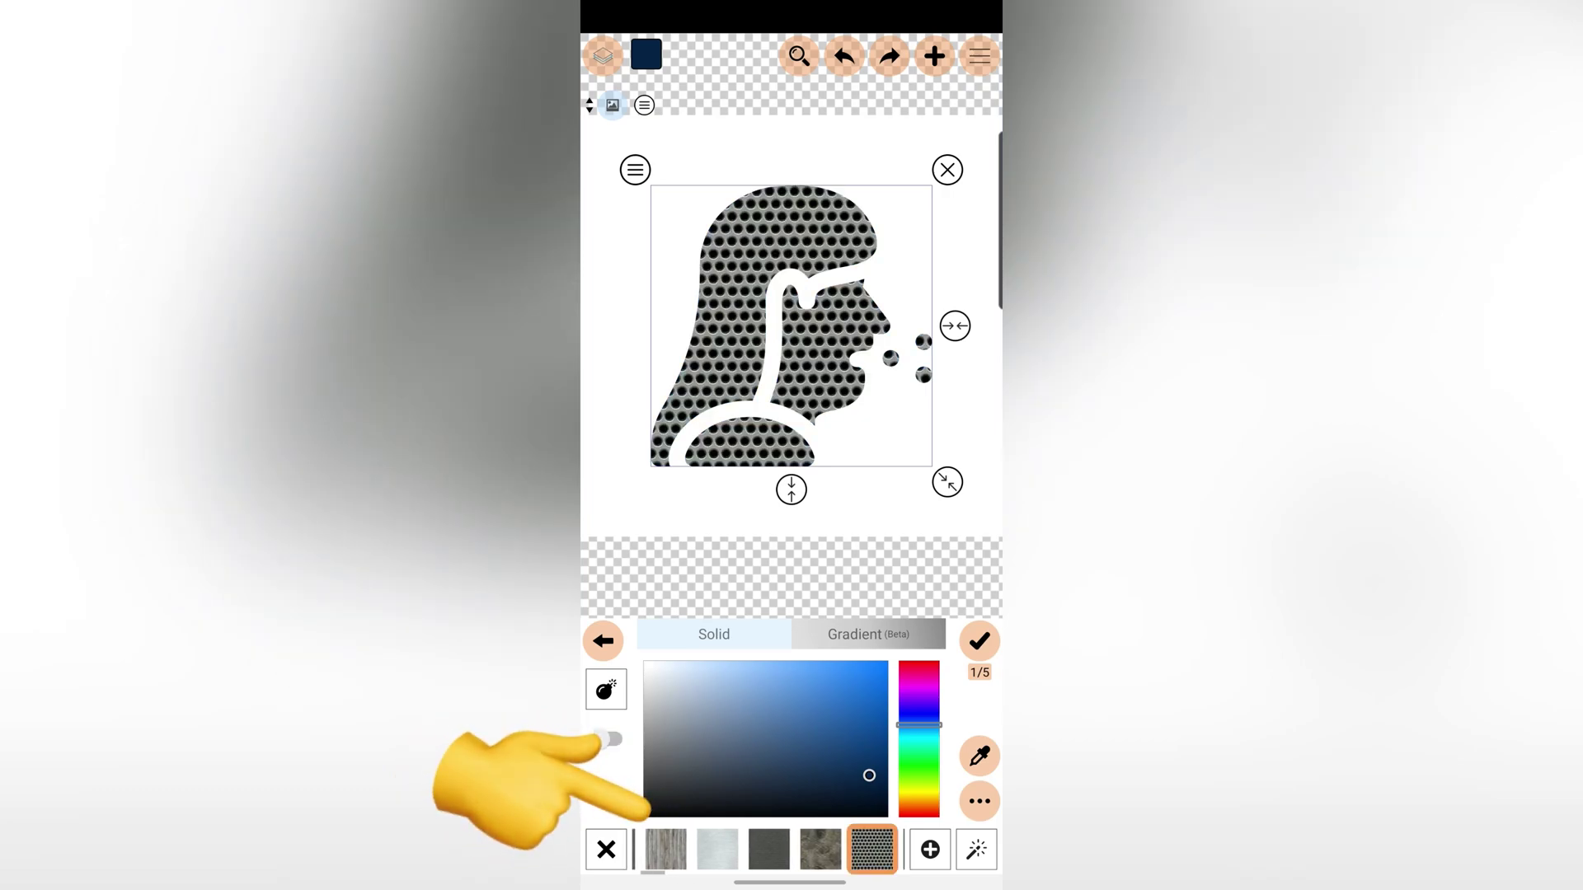
{"action": "scroll", "coordinate": [767, 849], "scroll_direction": "left", "scroll_amount": 2}
{"action": "left_click", "coordinate": [656, 850]}
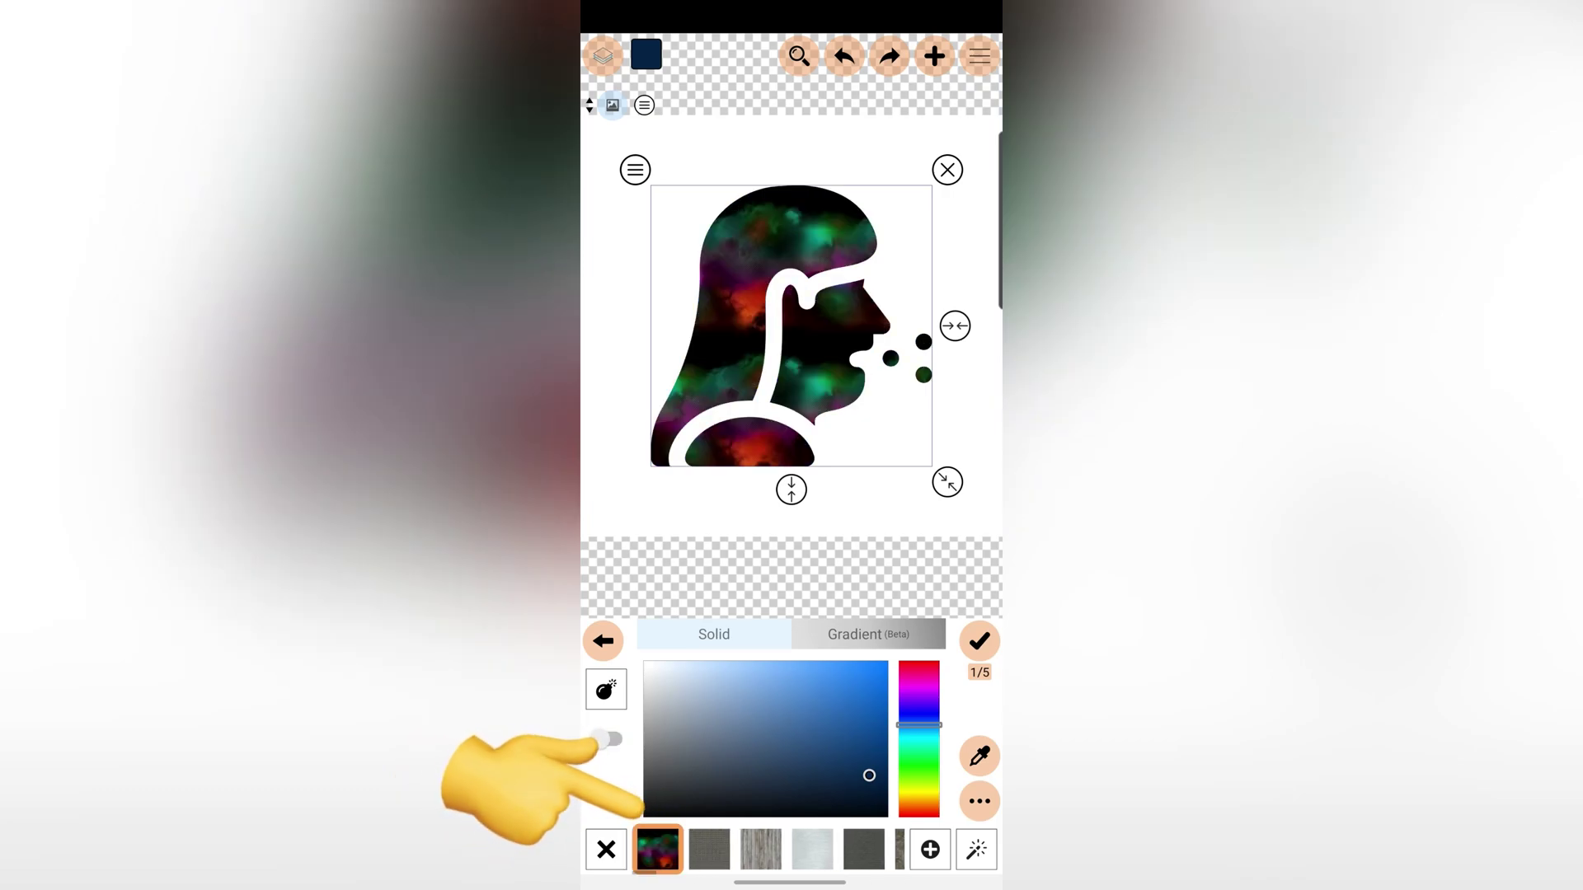
{"action": "left_click", "coordinate": [879, 811]}
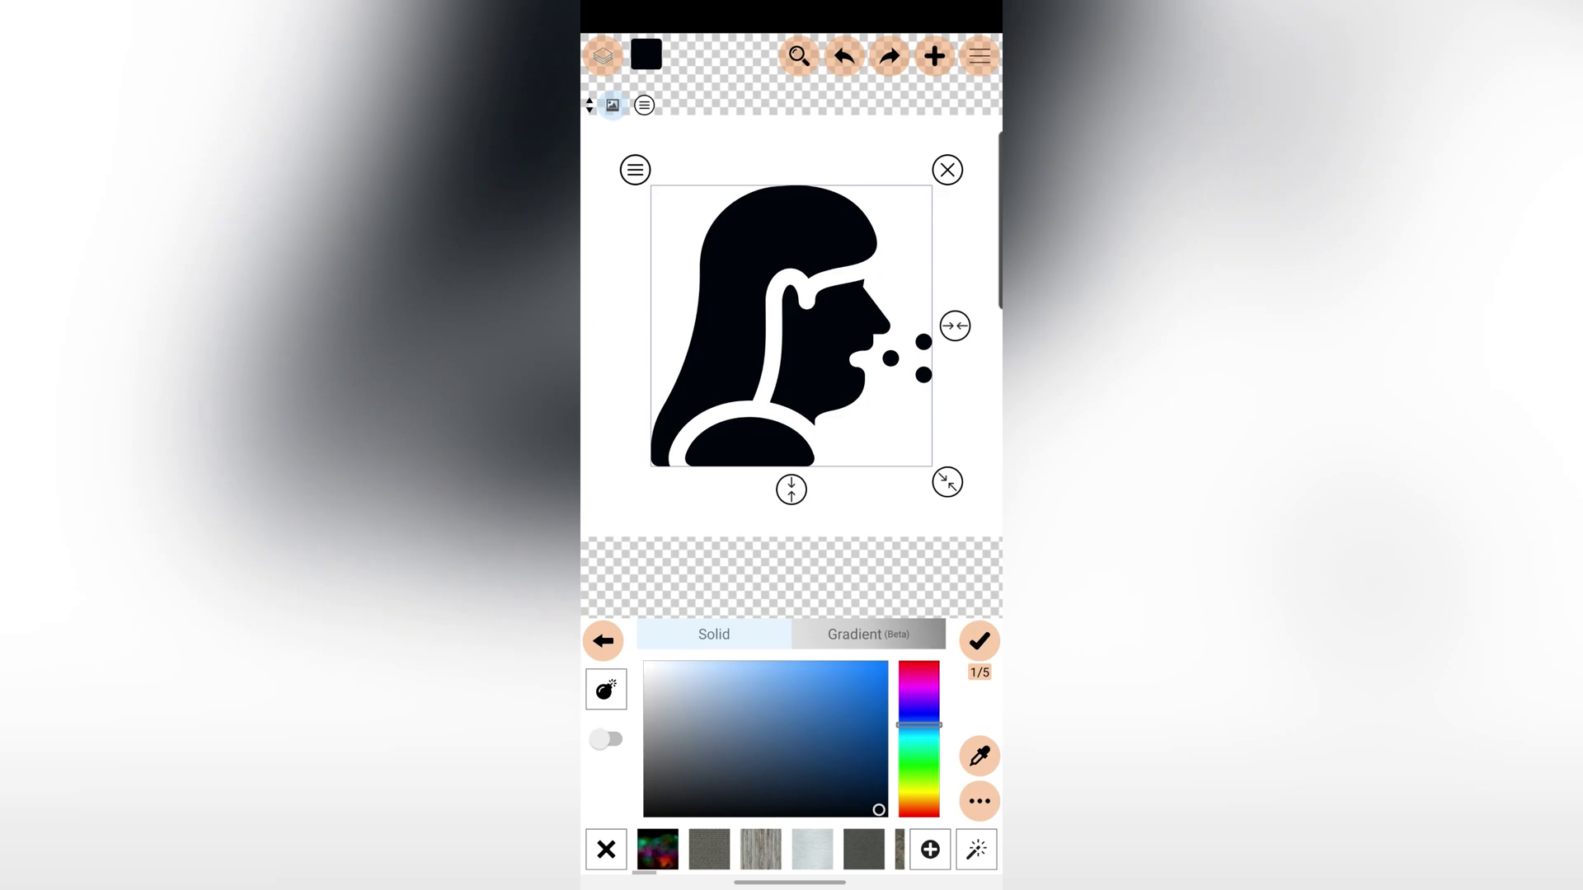
Enlarge the black silhouette slightly, leaving 3D tilt and rotation at zero.
{"action": "left_click", "coordinate": [978, 641]}
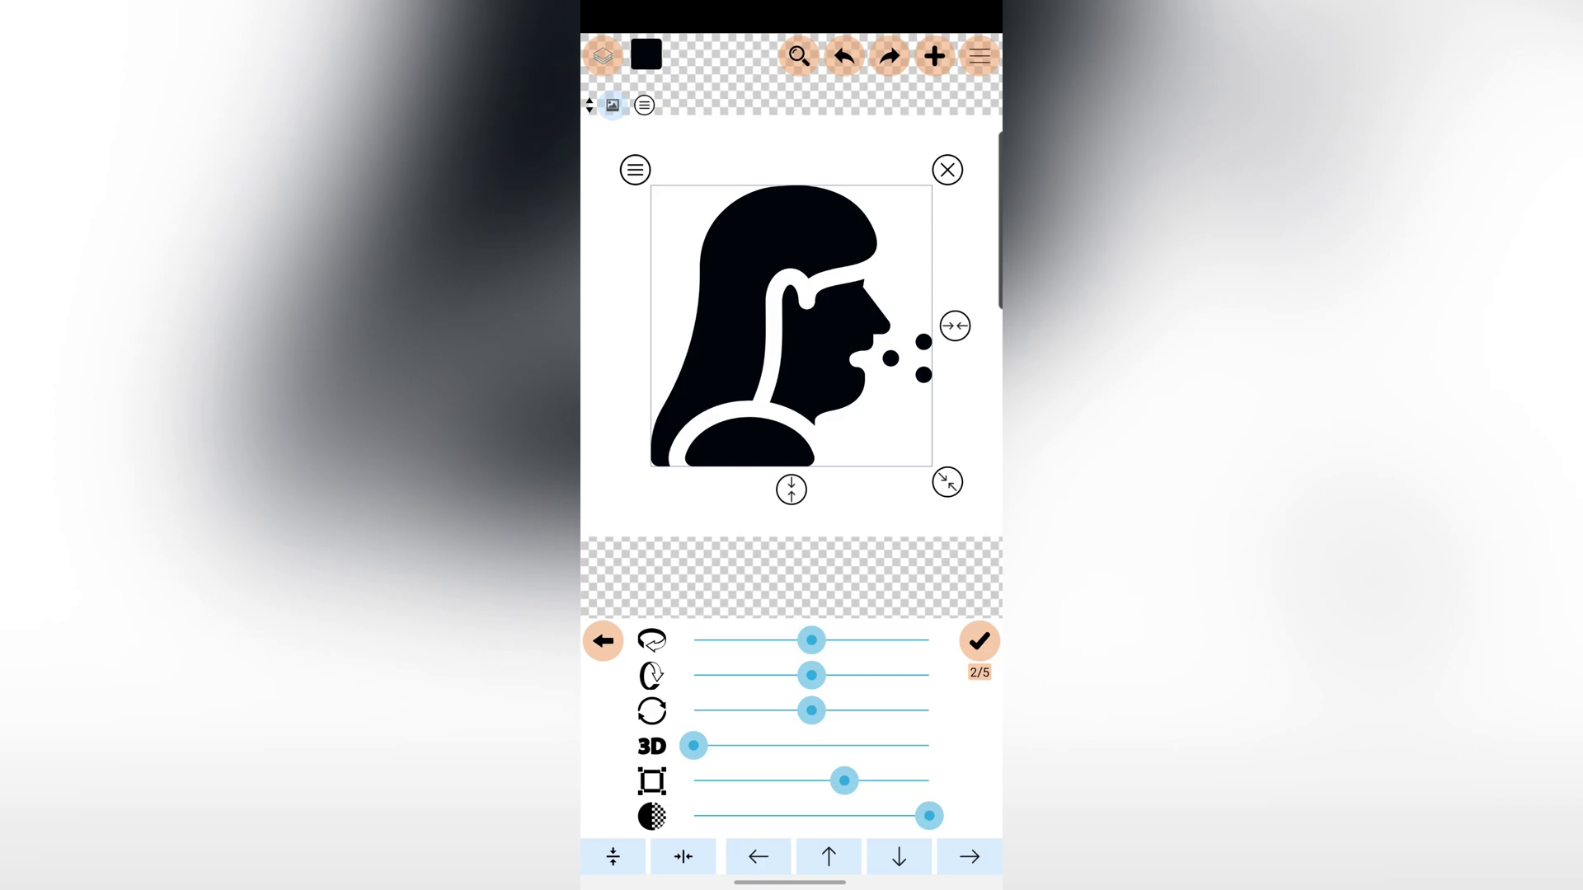
{"action": "left_click", "coordinate": [812, 640]}
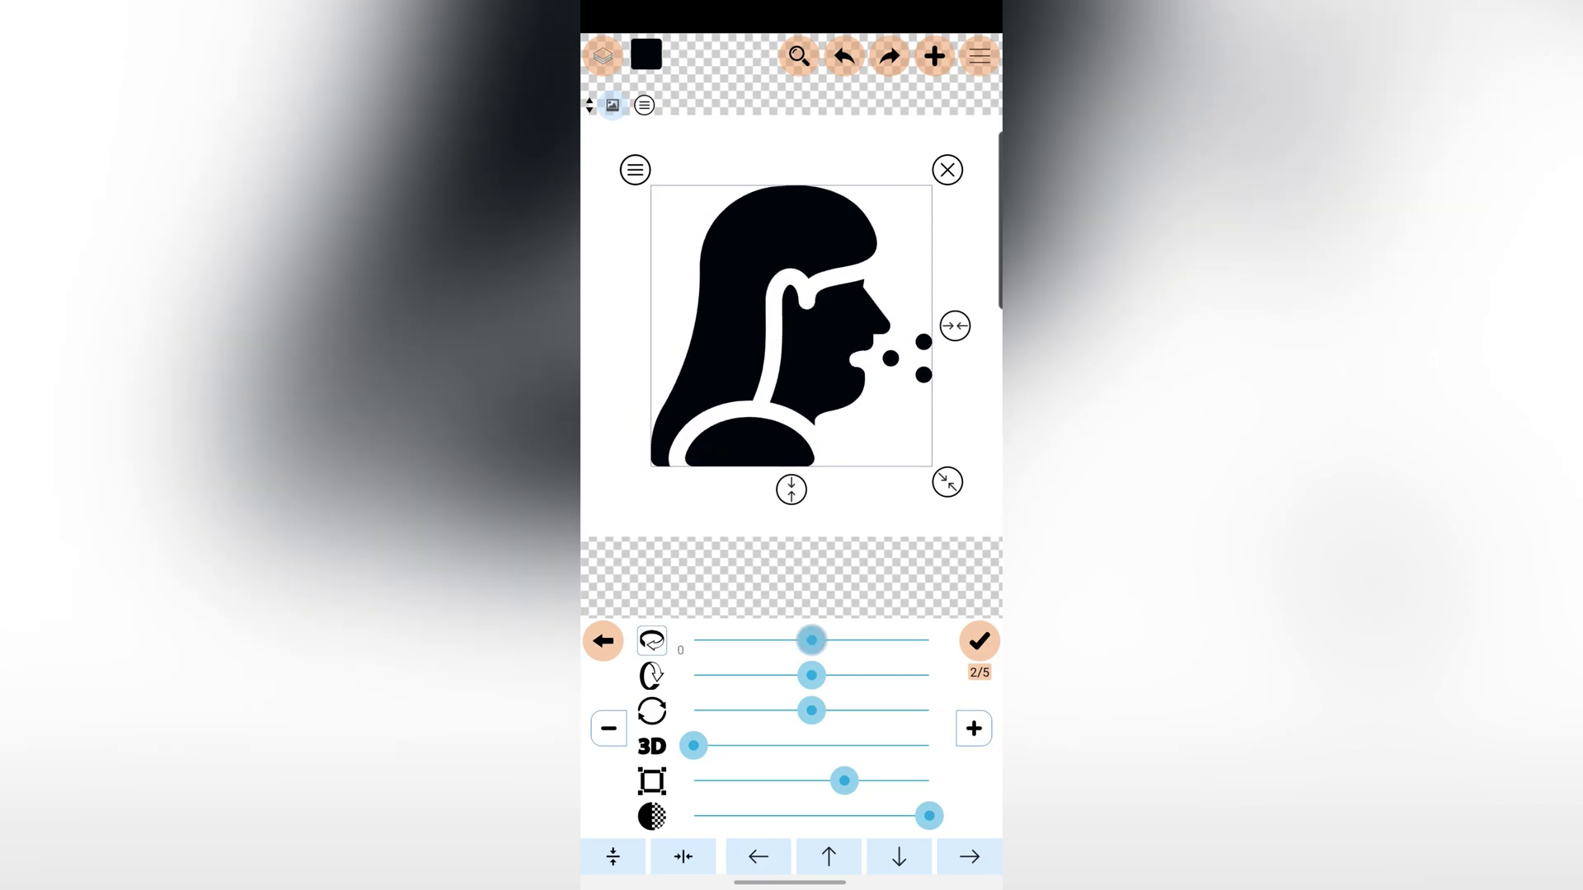
{"action": "mouse_move", "coordinate": [693, 744]}
{"action": "left_mouse_down"}
{"action": "mouse_move", "coordinate": [721, 745]}
{"action": "mouse_move", "coordinate": [692, 744]}
{"action": "left_mouse_up"}
{"action": "left_click", "coordinate": [811, 710]}
{"action": "mouse_move", "coordinate": [811, 710]}
{"action": "left_mouse_down"}
{"action": "mouse_move", "coordinate": [837, 710]}
{"action": "mouse_move", "coordinate": [811, 710]}
{"action": "left_mouse_up"}
{"action": "left_click_drag", "start_coordinate": [844, 780], "coordinate": [850, 781]}
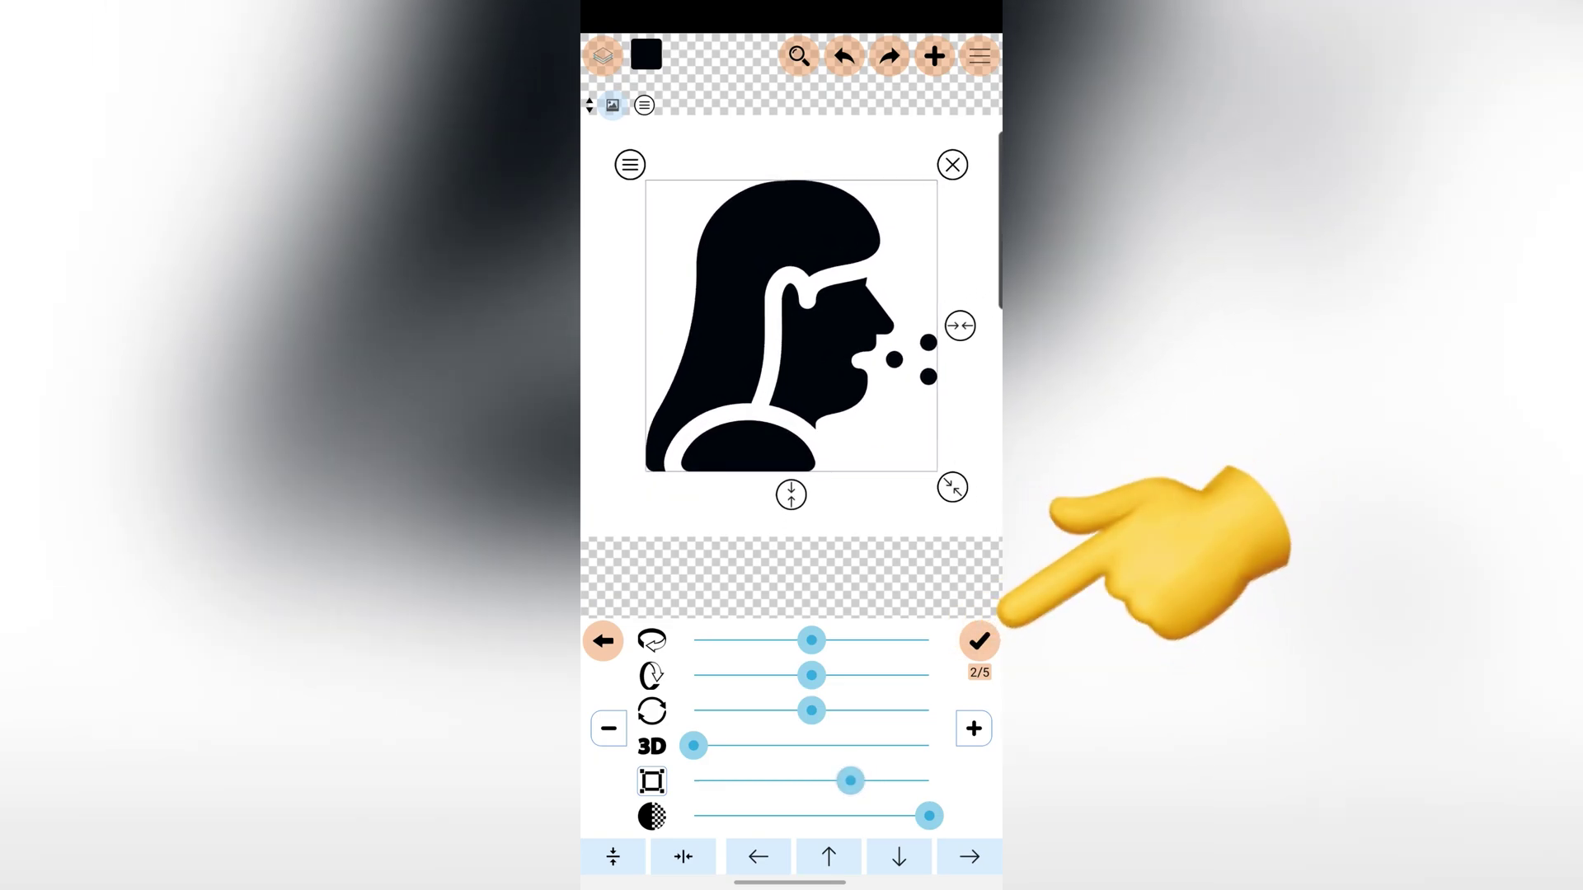
{"action": "left_click", "coordinate": [978, 641]}
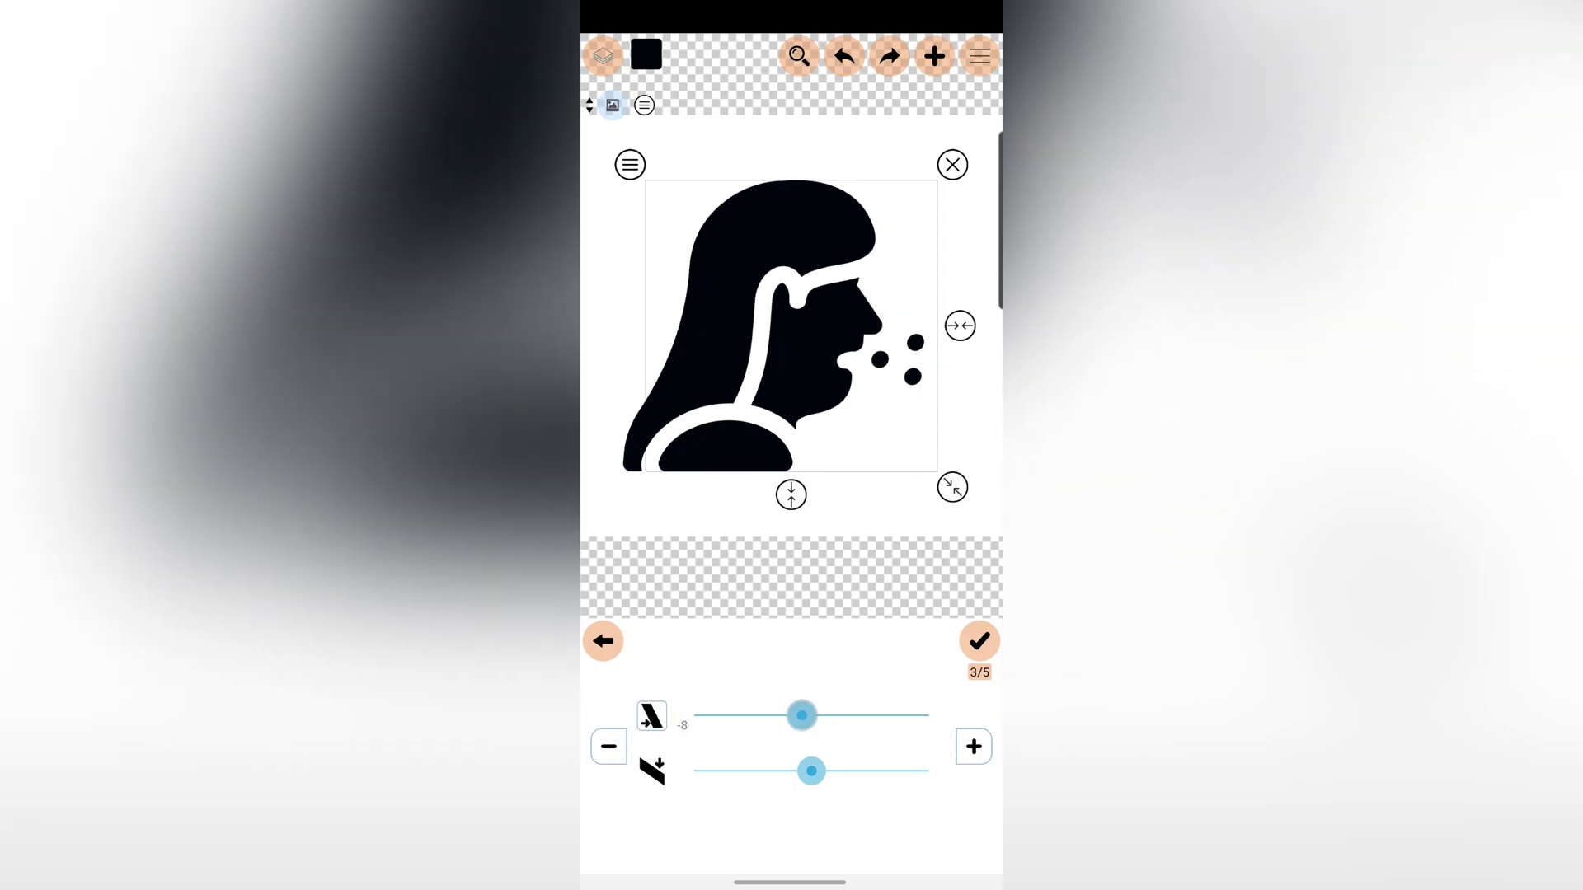
Test skewing both ways and leave both skew sliders at zero.
{"action": "mouse_move", "coordinate": [811, 715]}
{"action": "left_mouse_down"}
{"action": "mouse_move", "coordinate": [771, 715]}
{"action": "mouse_move", "coordinate": [811, 716]}
{"action": "left_mouse_up"}
{"action": "mouse_move", "coordinate": [812, 771]}
{"action": "left_mouse_down"}
{"action": "mouse_move", "coordinate": [771, 770]}
{"action": "mouse_move", "coordinate": [811, 770]}
{"action": "left_mouse_up"}
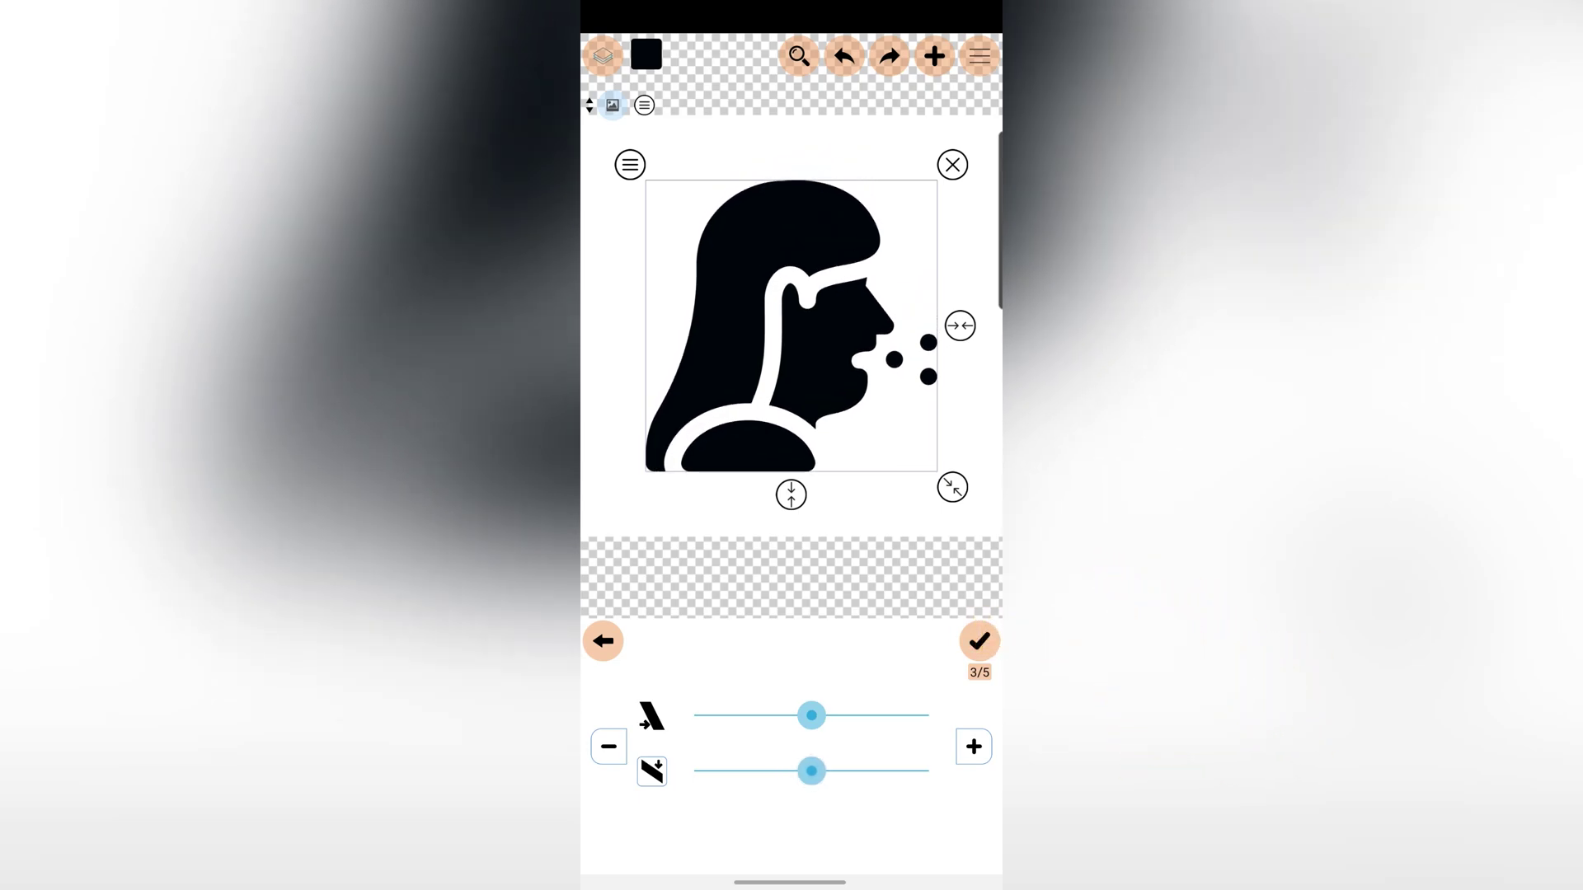
Set the silhouette's outline colour to magenta, keeping the outline width thin.
{"action": "left_click", "coordinate": [978, 642]}
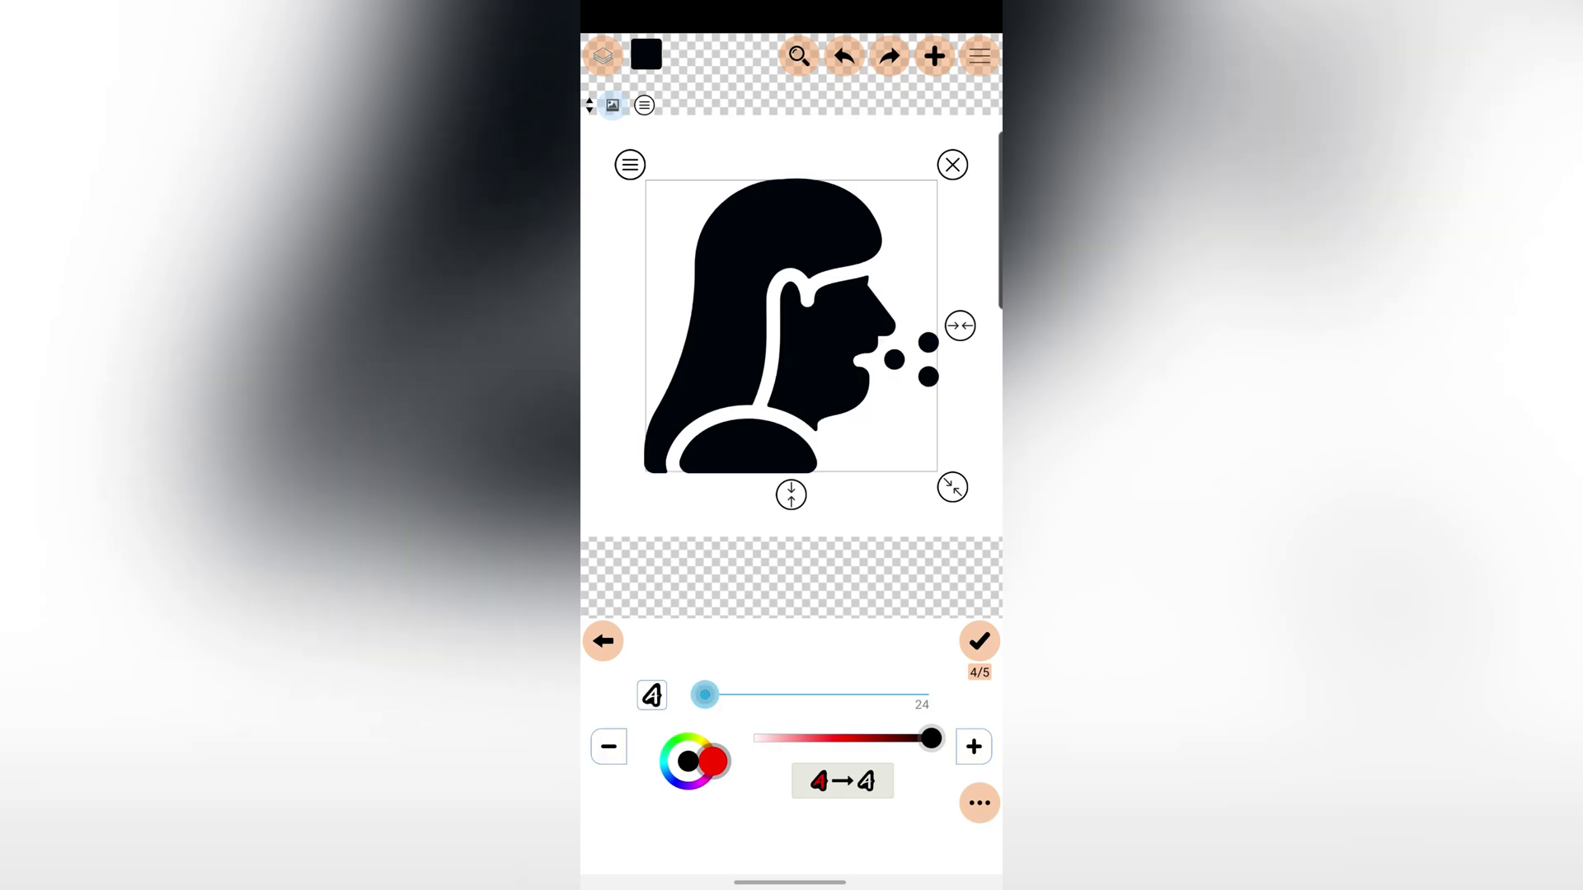
{"action": "mouse_move", "coordinate": [692, 695]}
{"action": "left_mouse_down"}
{"action": "mouse_move", "coordinate": [725, 695]}
{"action": "mouse_move", "coordinate": [692, 695]}
{"action": "left_mouse_up"}
{"action": "left_click_drag", "start_coordinate": [931, 738], "coordinate": [840, 737]}
{"action": "left_click", "coordinate": [688, 762]}
{"action": "mouse_move", "coordinate": [693, 695]}
{"action": "left_mouse_down"}
{"action": "mouse_move", "coordinate": [735, 695]}
{"action": "mouse_move", "coordinate": [692, 696]}
{"action": "left_mouse_up"}
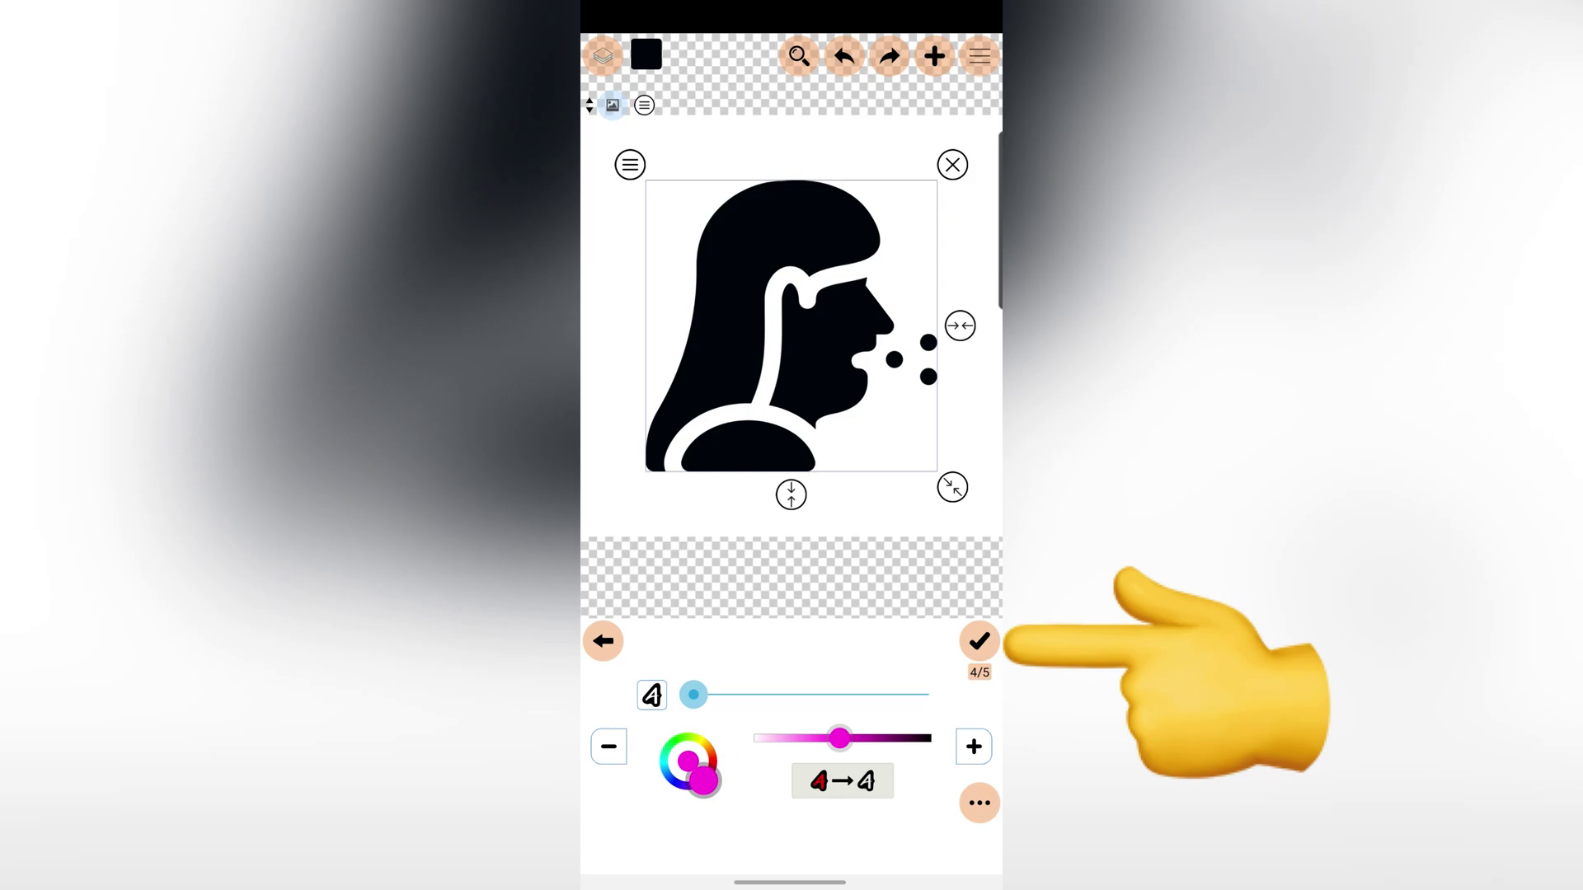
Add a soft magenta shadow with higher opacity and a sideways X offset.
{"action": "left_click", "coordinate": [978, 642]}
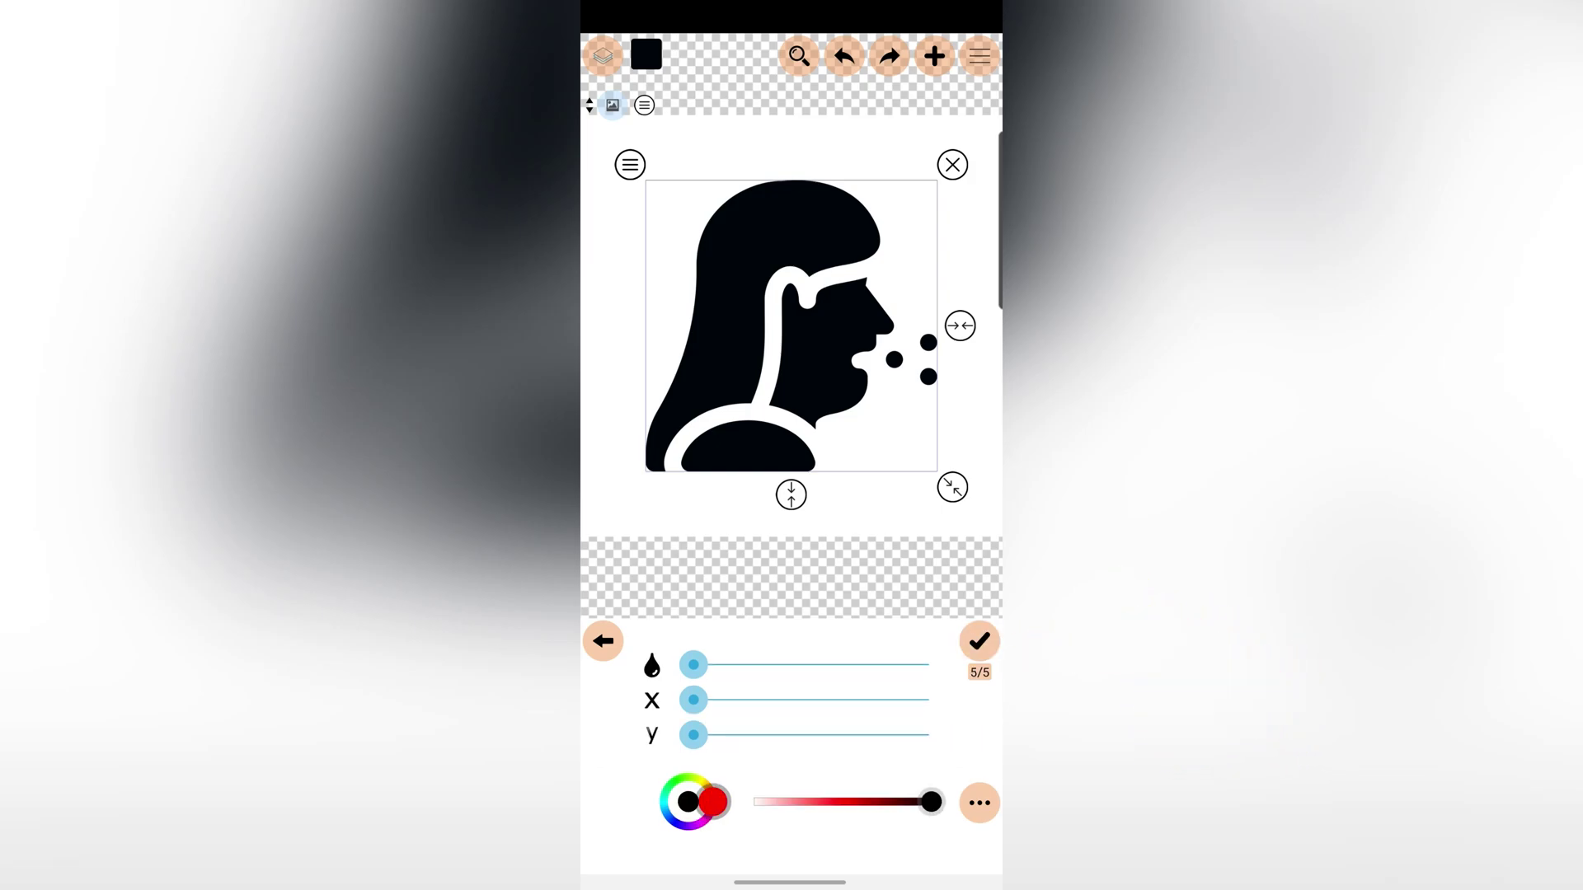
{"action": "left_click_drag", "start_coordinate": [692, 664], "coordinate": [723, 664]}
{"action": "left_click_drag", "start_coordinate": [713, 803], "coordinate": [696, 824]}
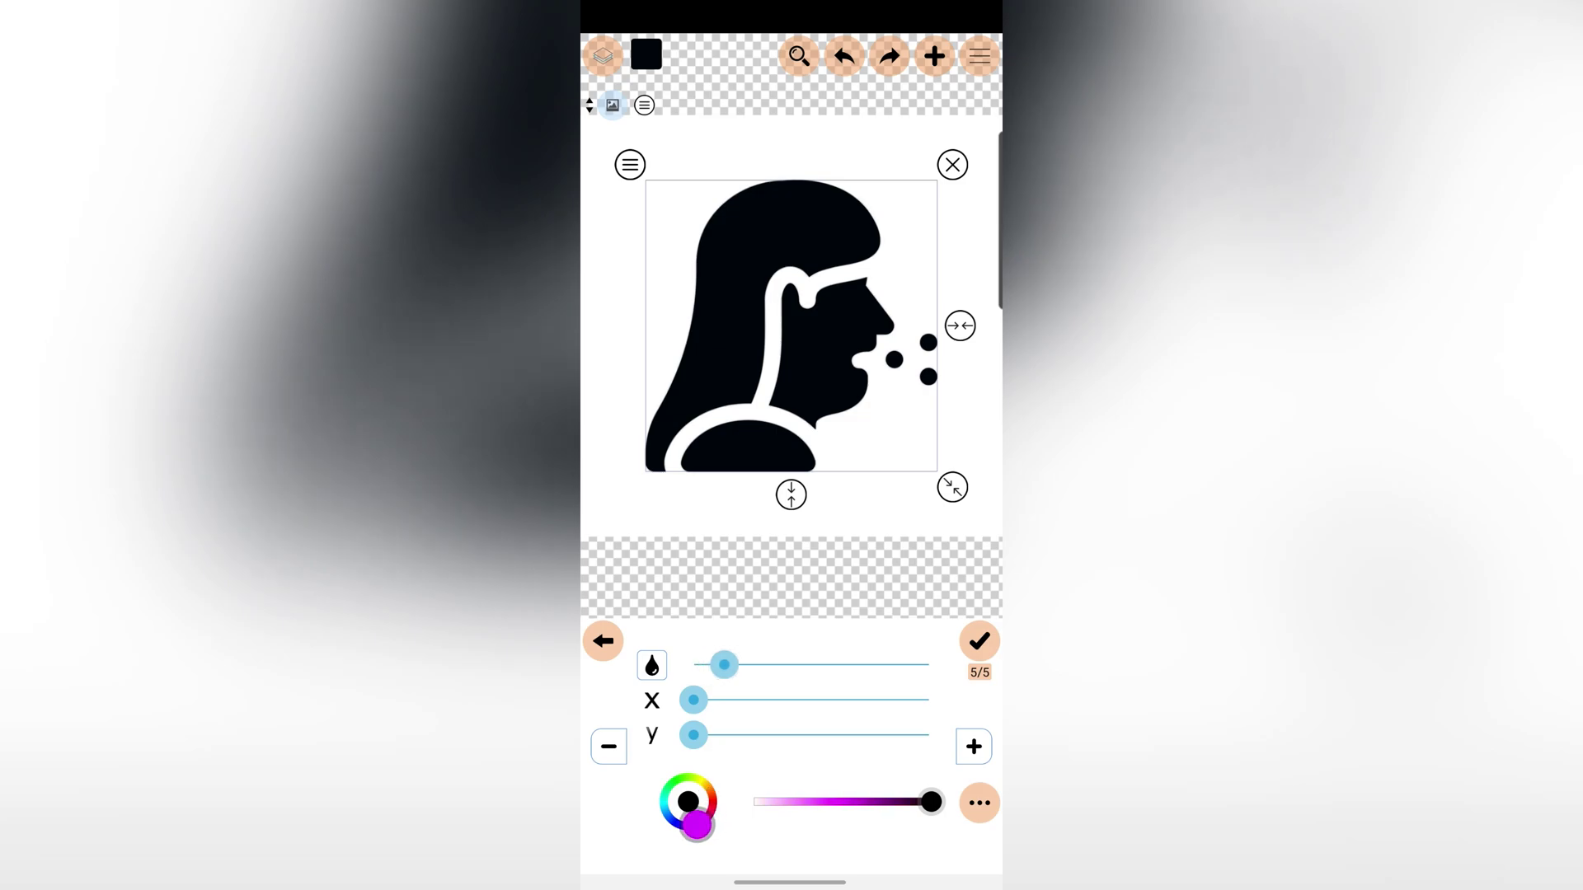
{"action": "mouse_move", "coordinate": [723, 665]}
{"action": "left_mouse_down"}
{"action": "mouse_move", "coordinate": [749, 664]}
{"action": "mouse_move", "coordinate": [739, 735]}
{"action": "mouse_move", "coordinate": [770, 665]}
{"action": "mouse_move", "coordinate": [872, 664]}
{"action": "left_mouse_up"}
{"action": "left_click", "coordinate": [692, 735]}
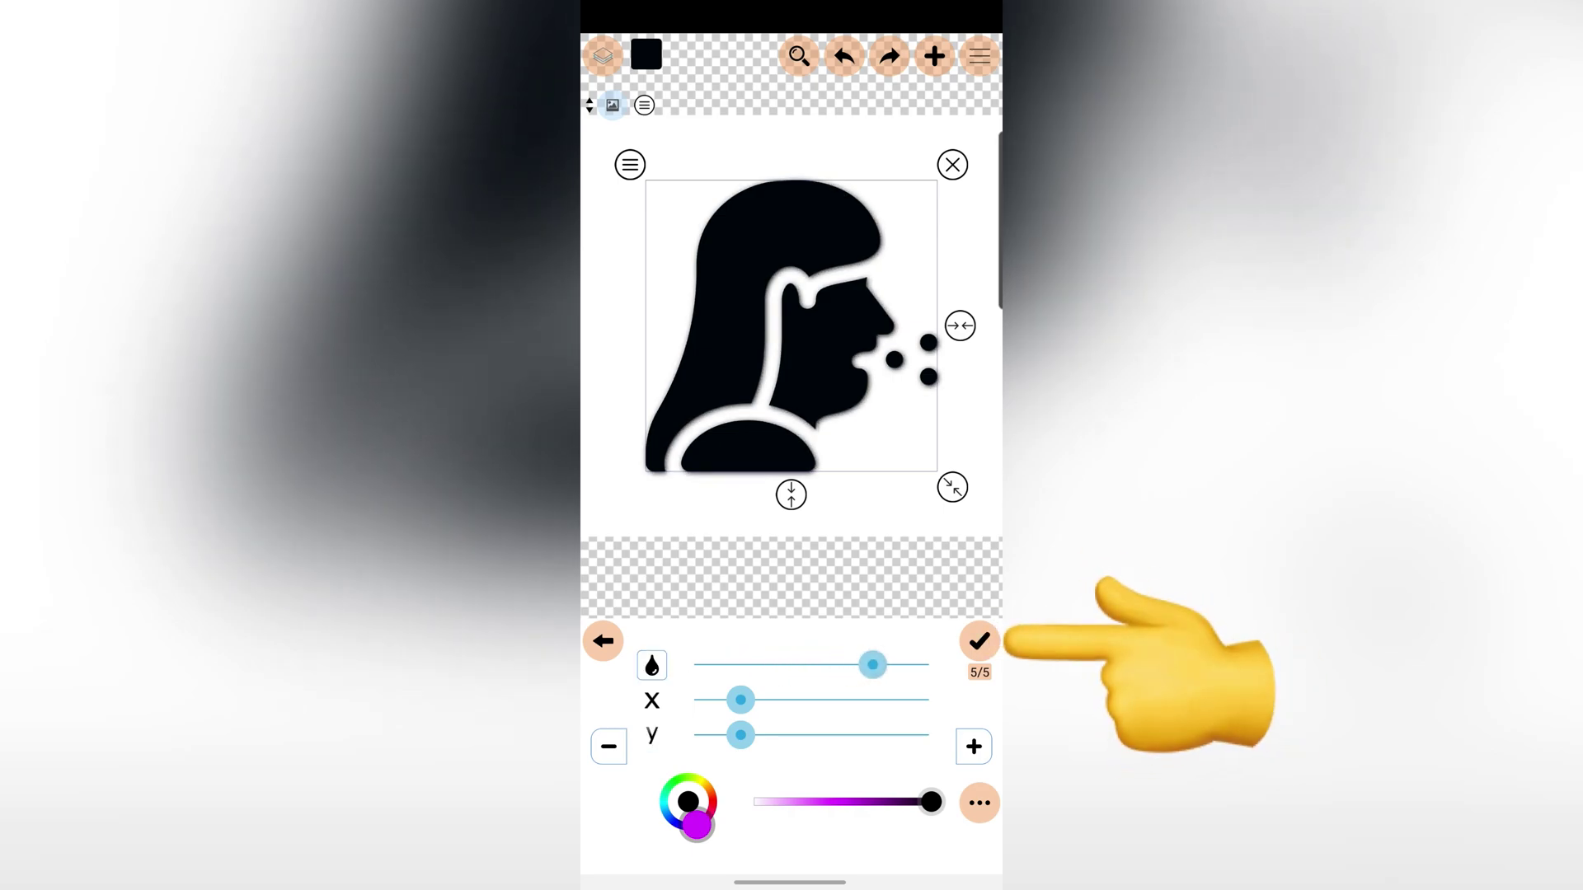
{"action": "left_click", "coordinate": [979, 641]}
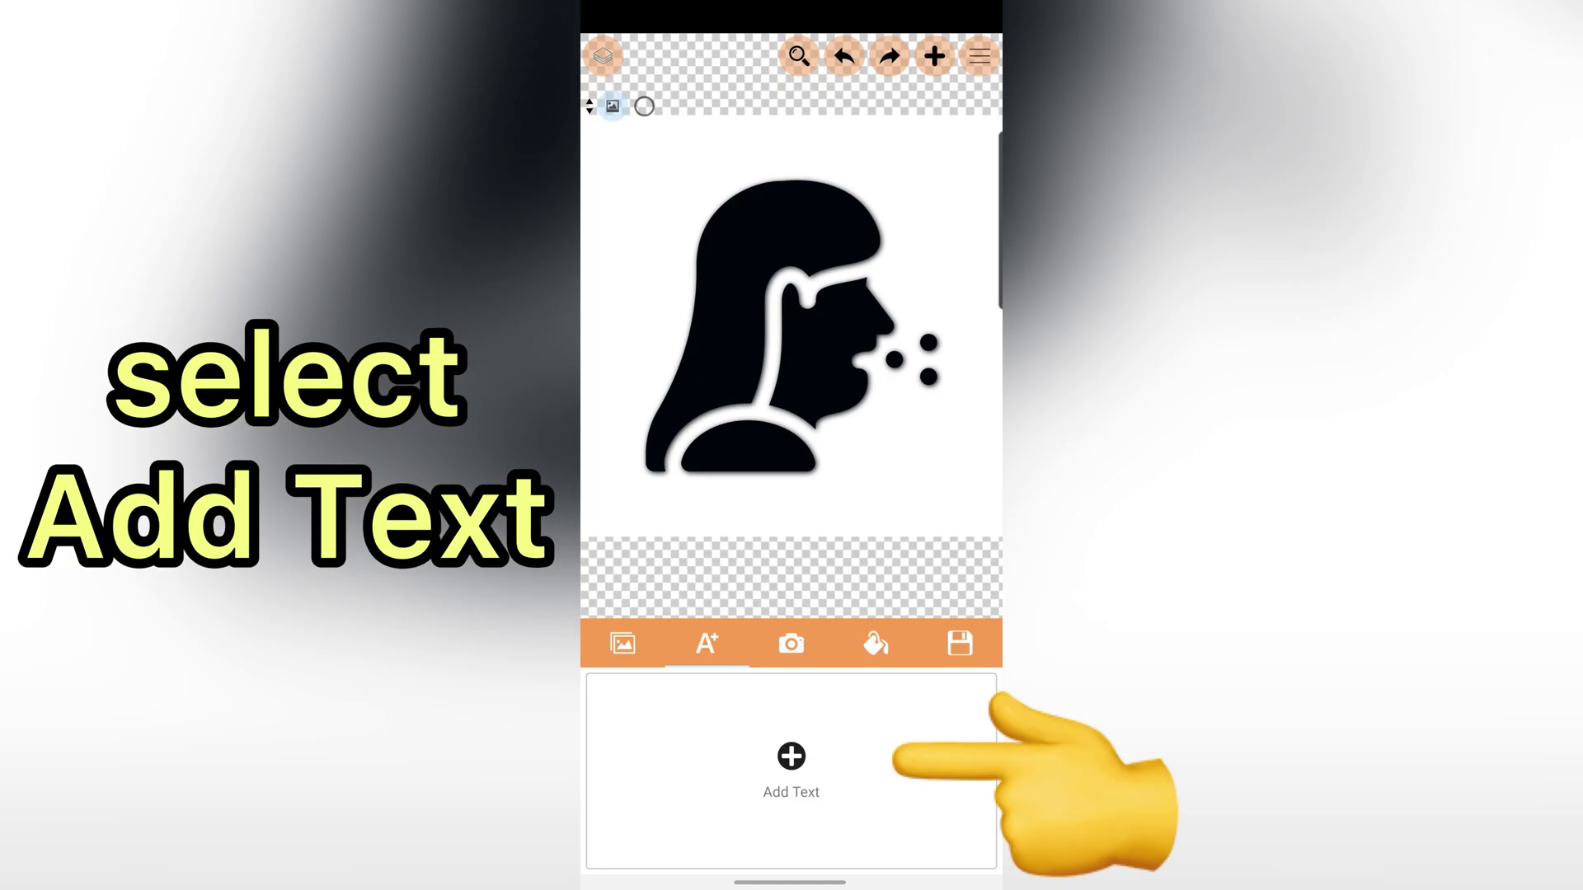
Start a new text layer for the word 'Corona'.
{"action": "left_click", "coordinate": [791, 757]}
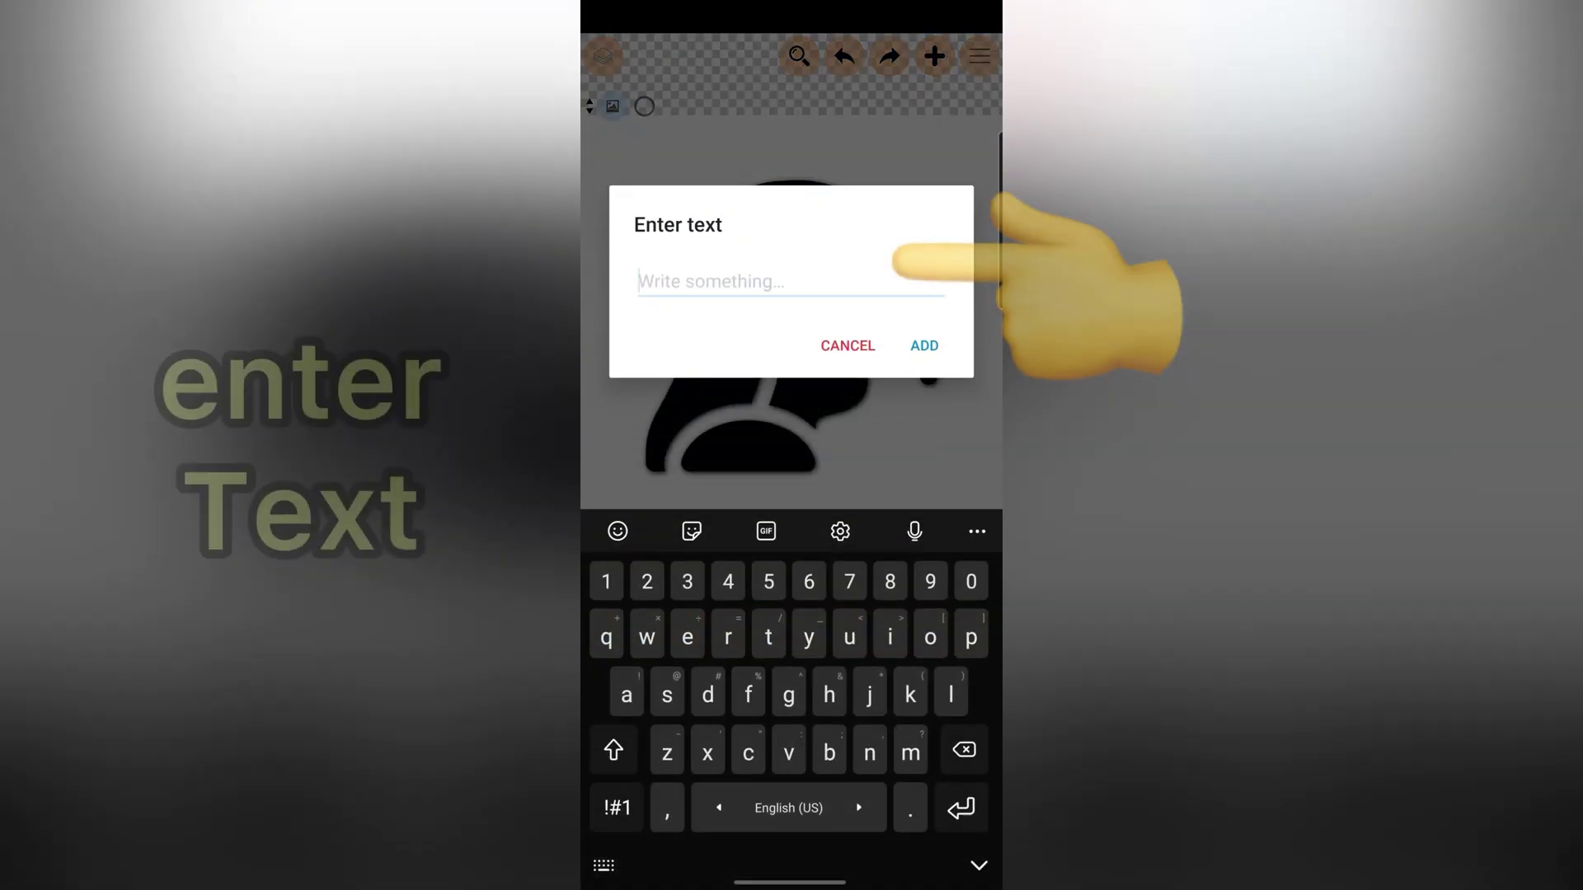
{"action": "type", "text": "Corona"}
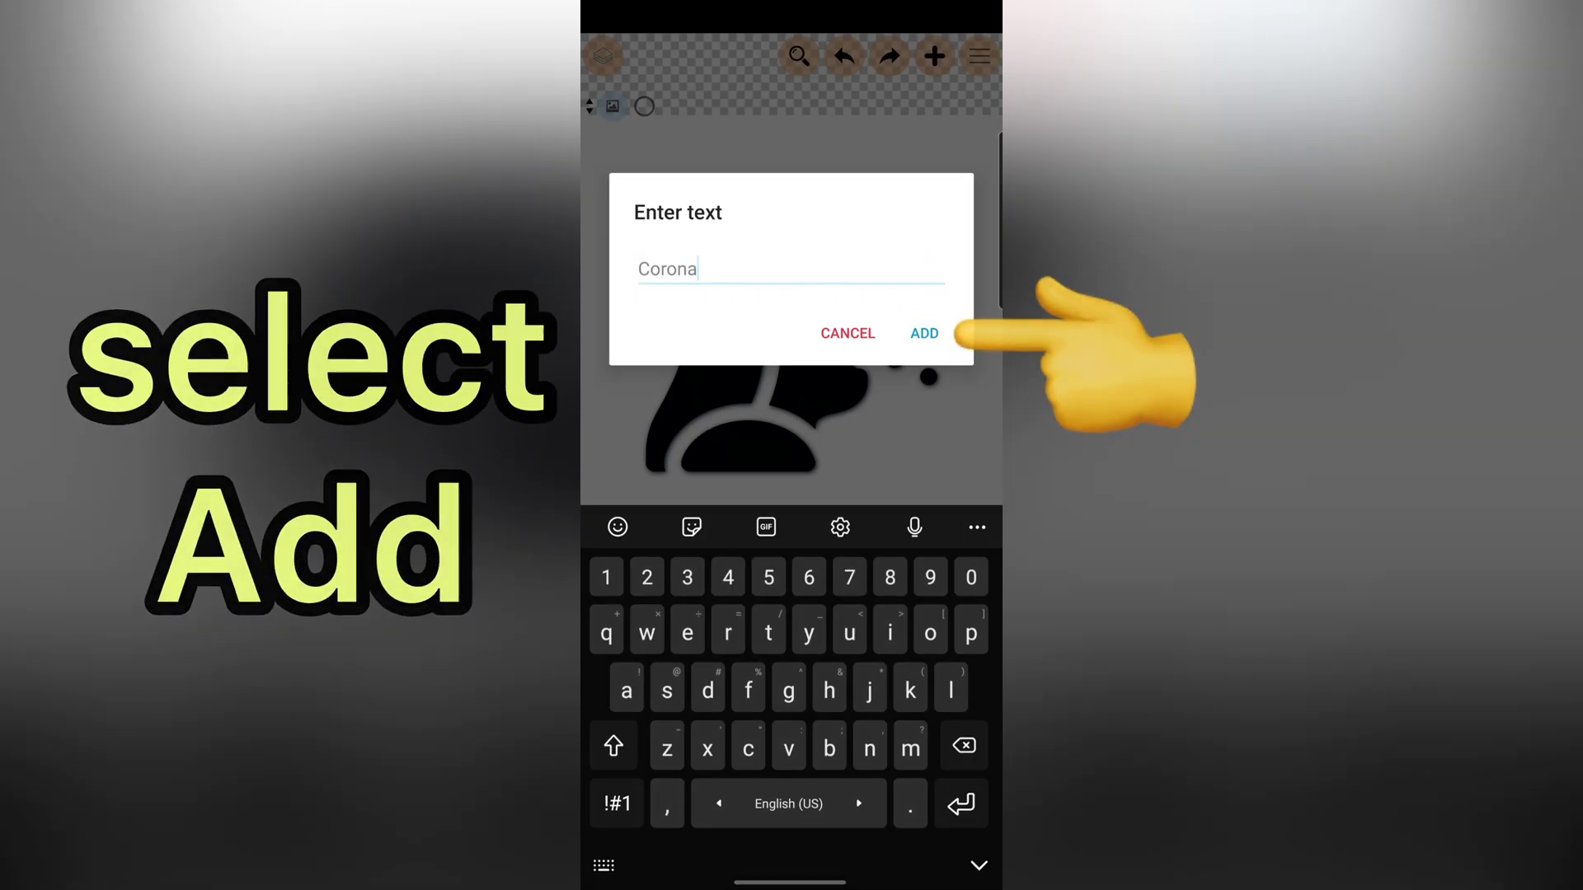
Add 'Corona', move it below the silhouette, and try Lato and Allura fonts.
{"action": "left_click", "coordinate": [924, 333]}
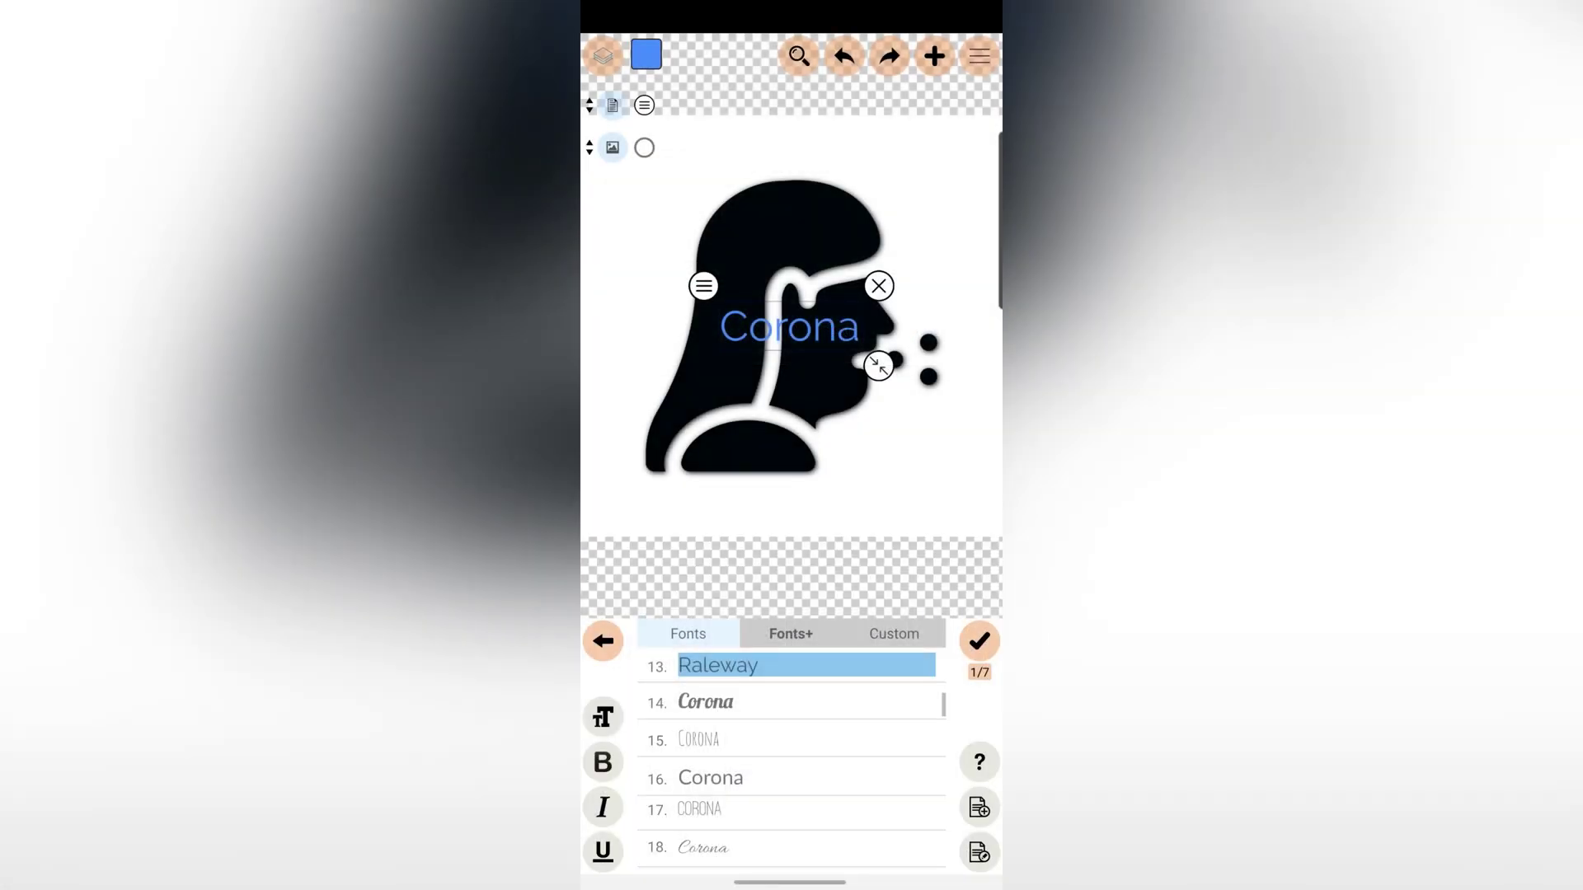
{"action": "left_click_drag", "start_coordinate": [790, 326], "coordinate": [774, 503]}
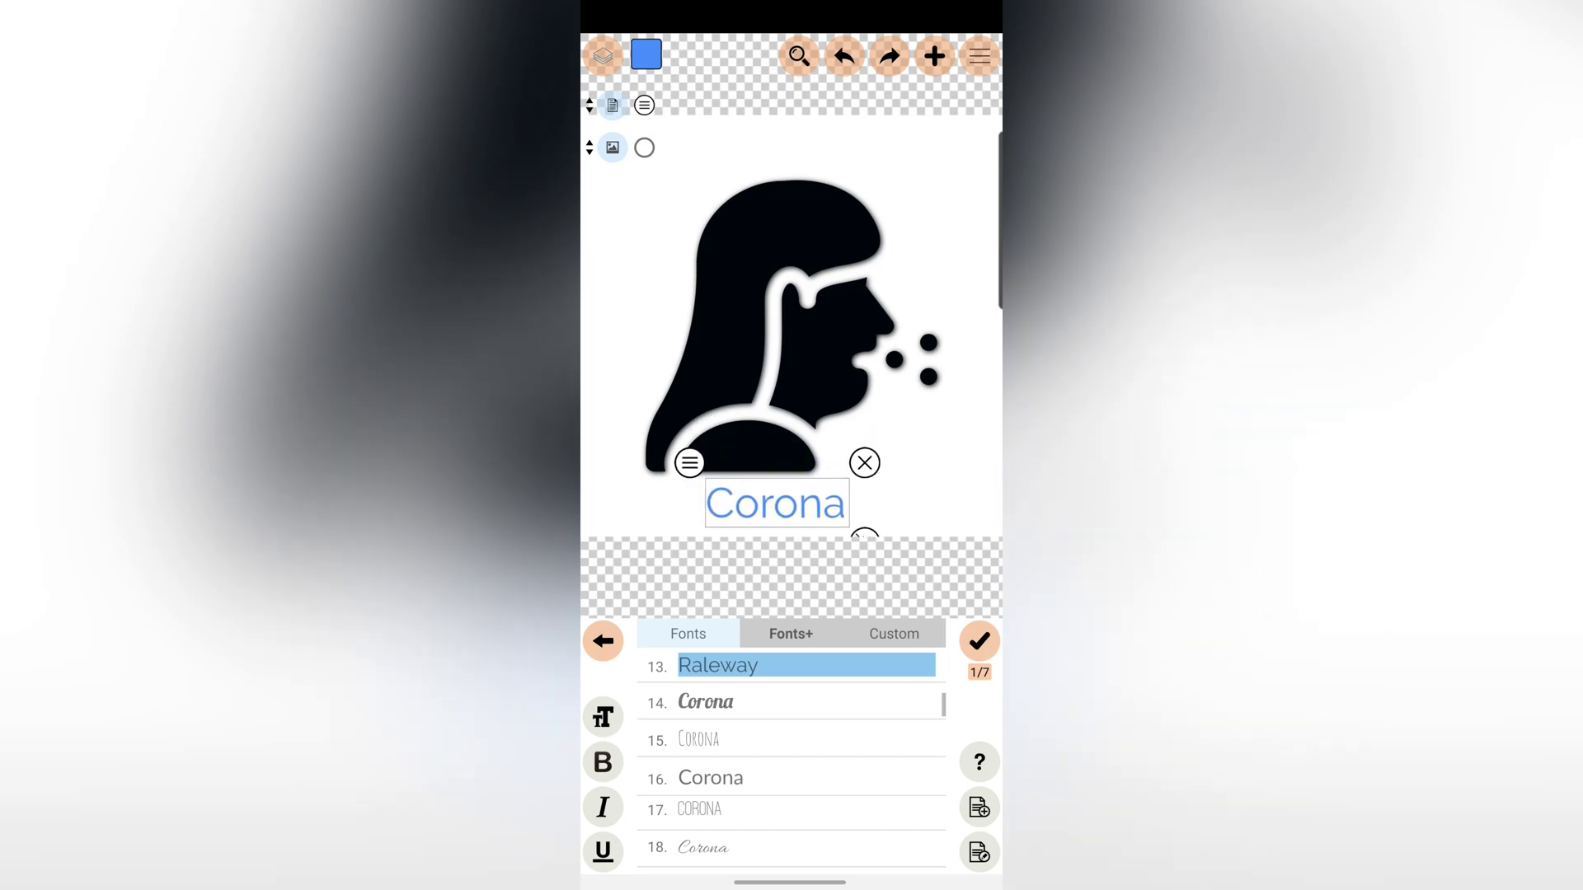
{"action": "scroll", "coordinate": [791, 761], "scroll_direction": "down", "scroll_amount": 2}
{"action": "left_click", "coordinate": [742, 716]}
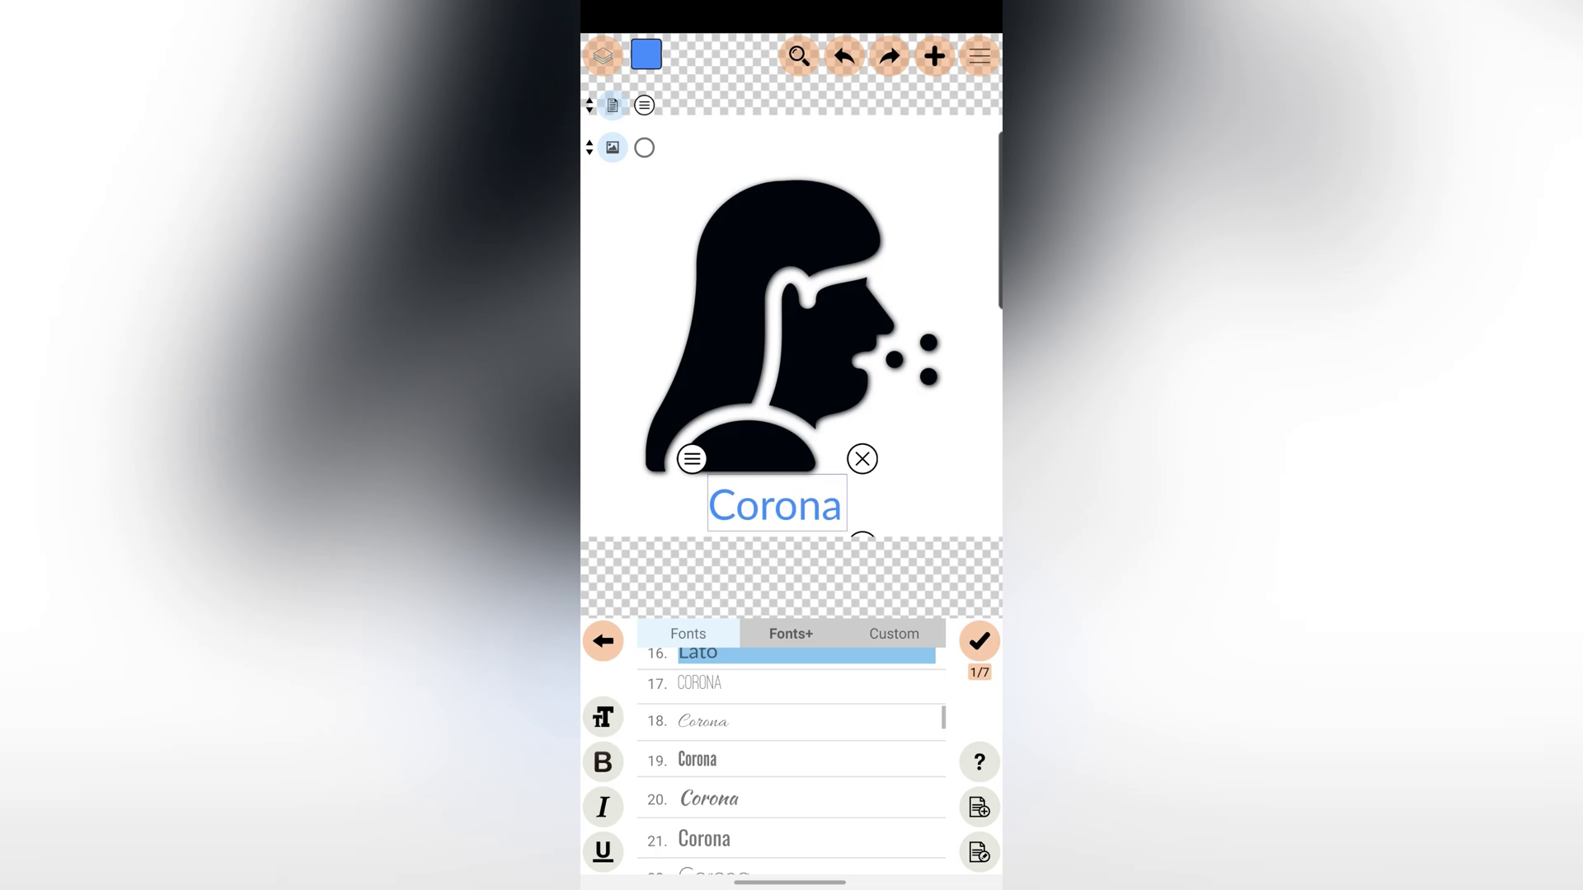
{"action": "left_click", "coordinate": [742, 760]}
{"action": "left_click", "coordinate": [742, 721]}
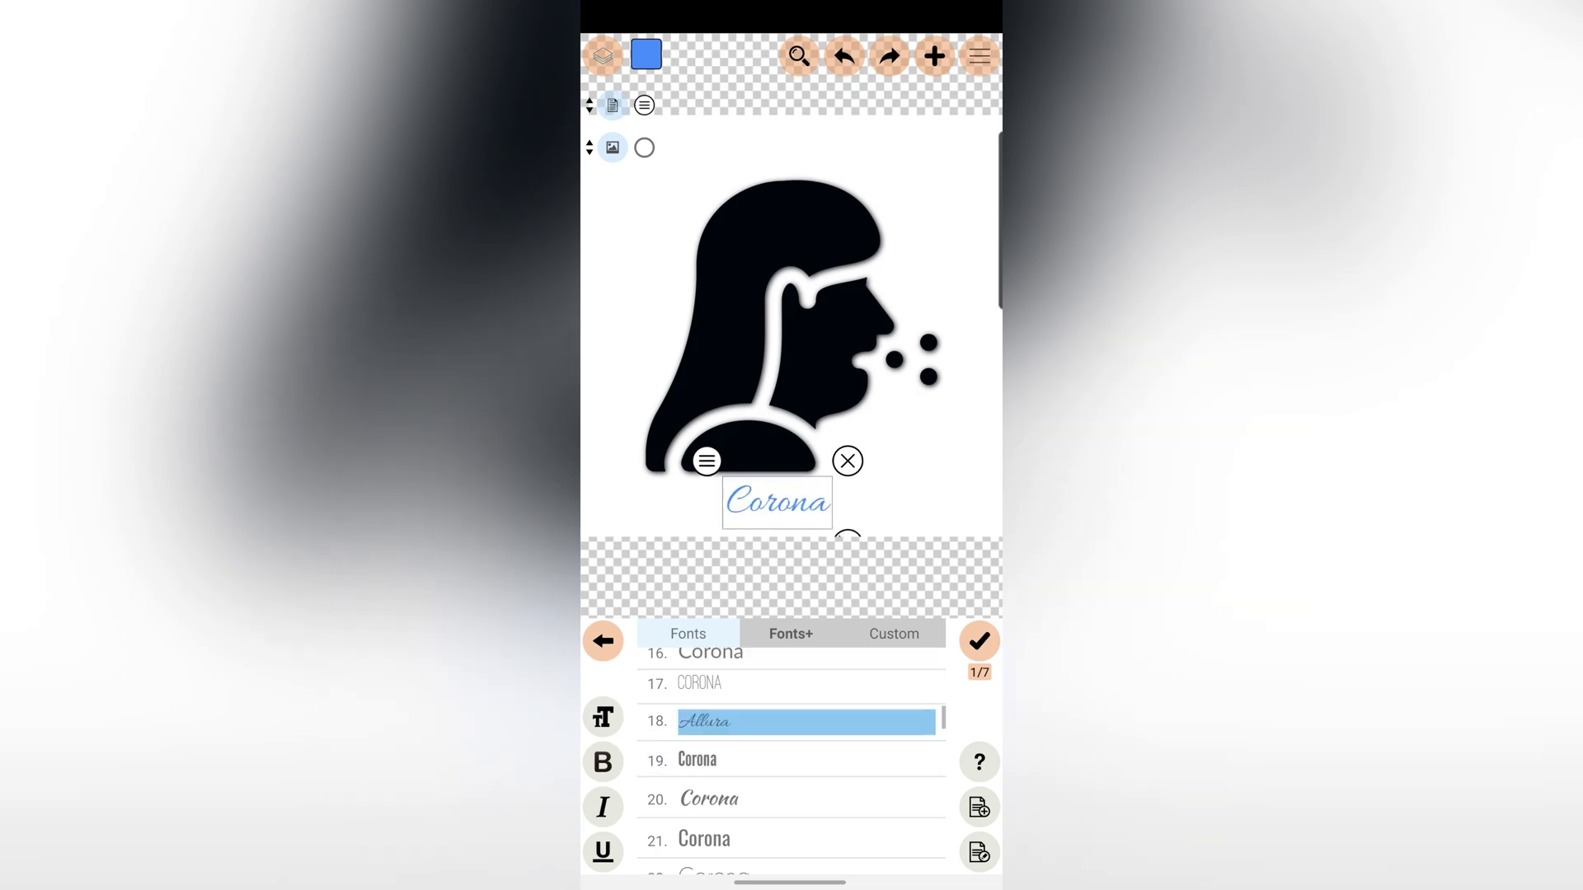
{"action": "scroll", "coordinate": [792, 761], "scroll_direction": "down", "scroll_amount": 1}
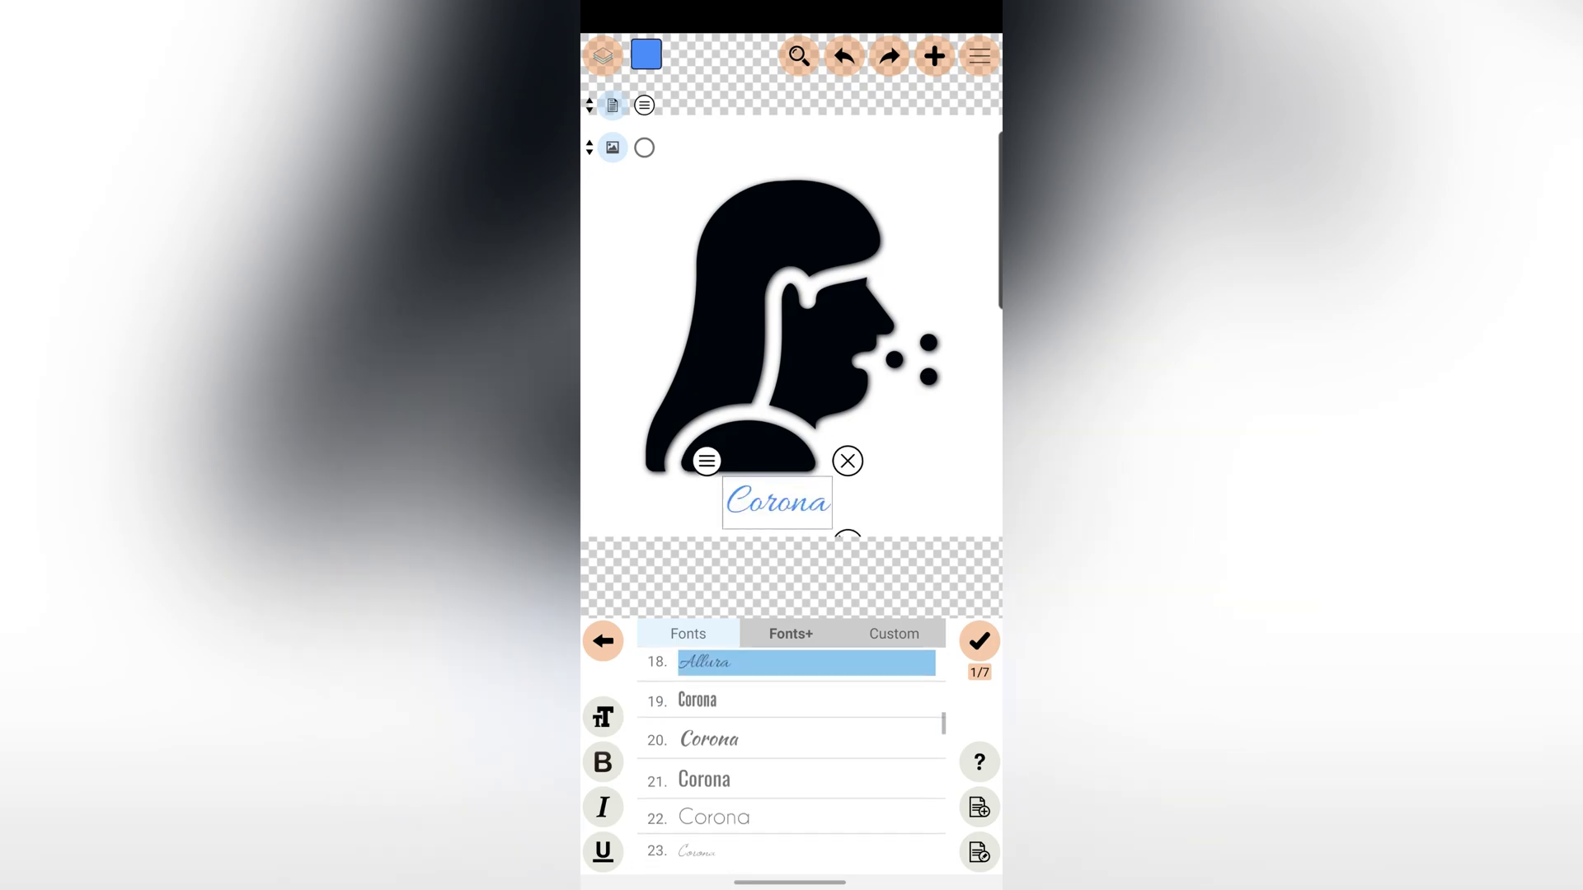
Choose ABeeZee from Fonts+ and make Corona bold, without strike or underline.
{"action": "left_click", "coordinate": [790, 634]}
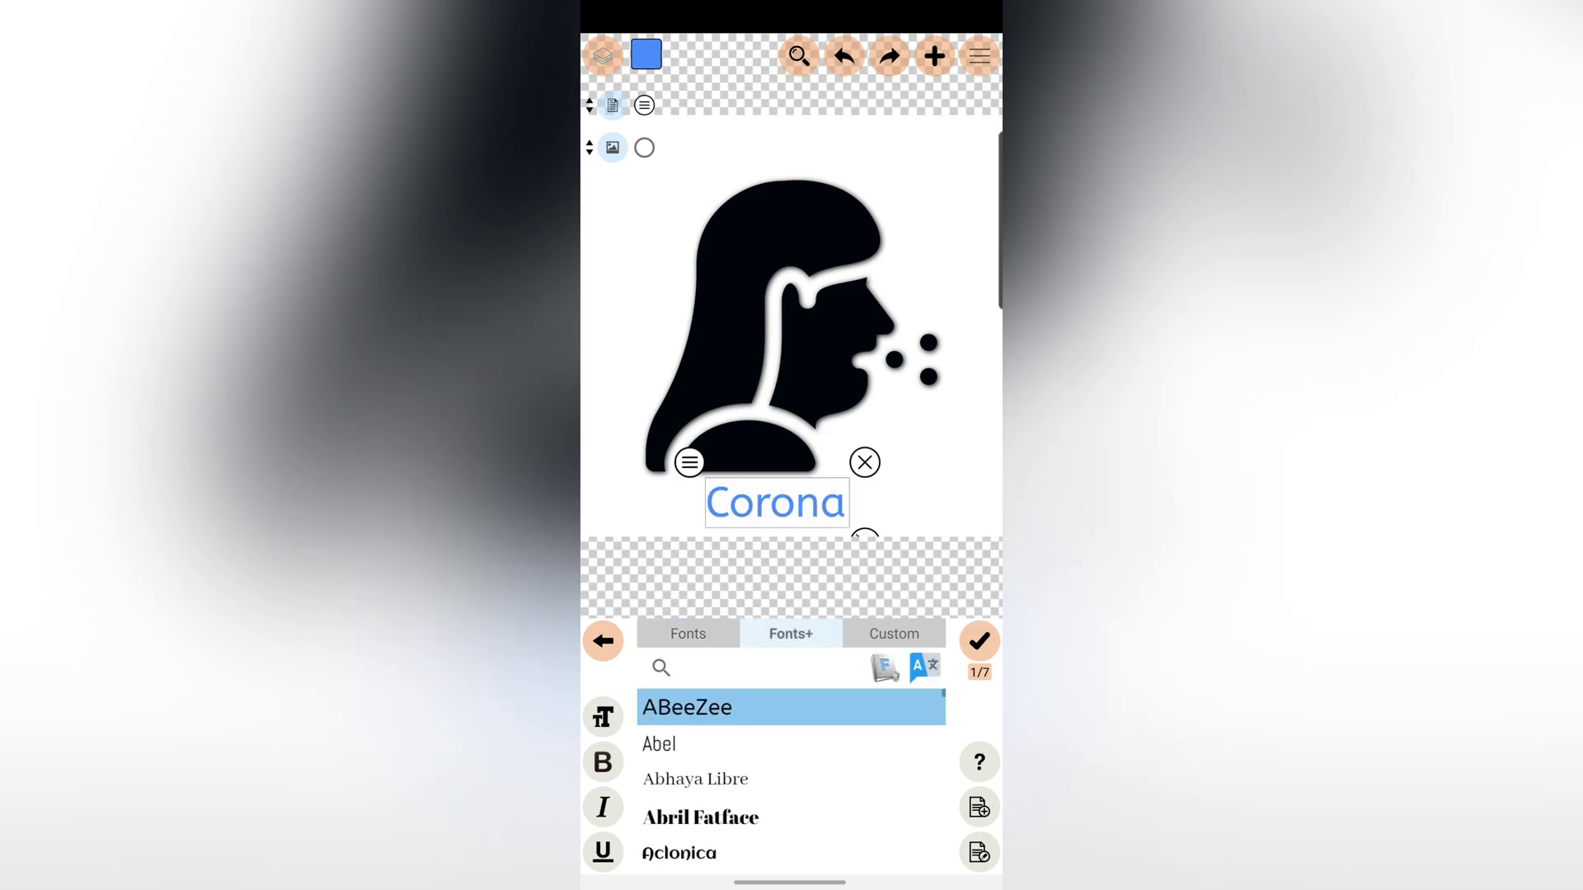
{"action": "left_click", "coordinate": [893, 634]}
{"action": "left_click", "coordinate": [603, 763]}
{"action": "left_click", "coordinate": [603, 851]}
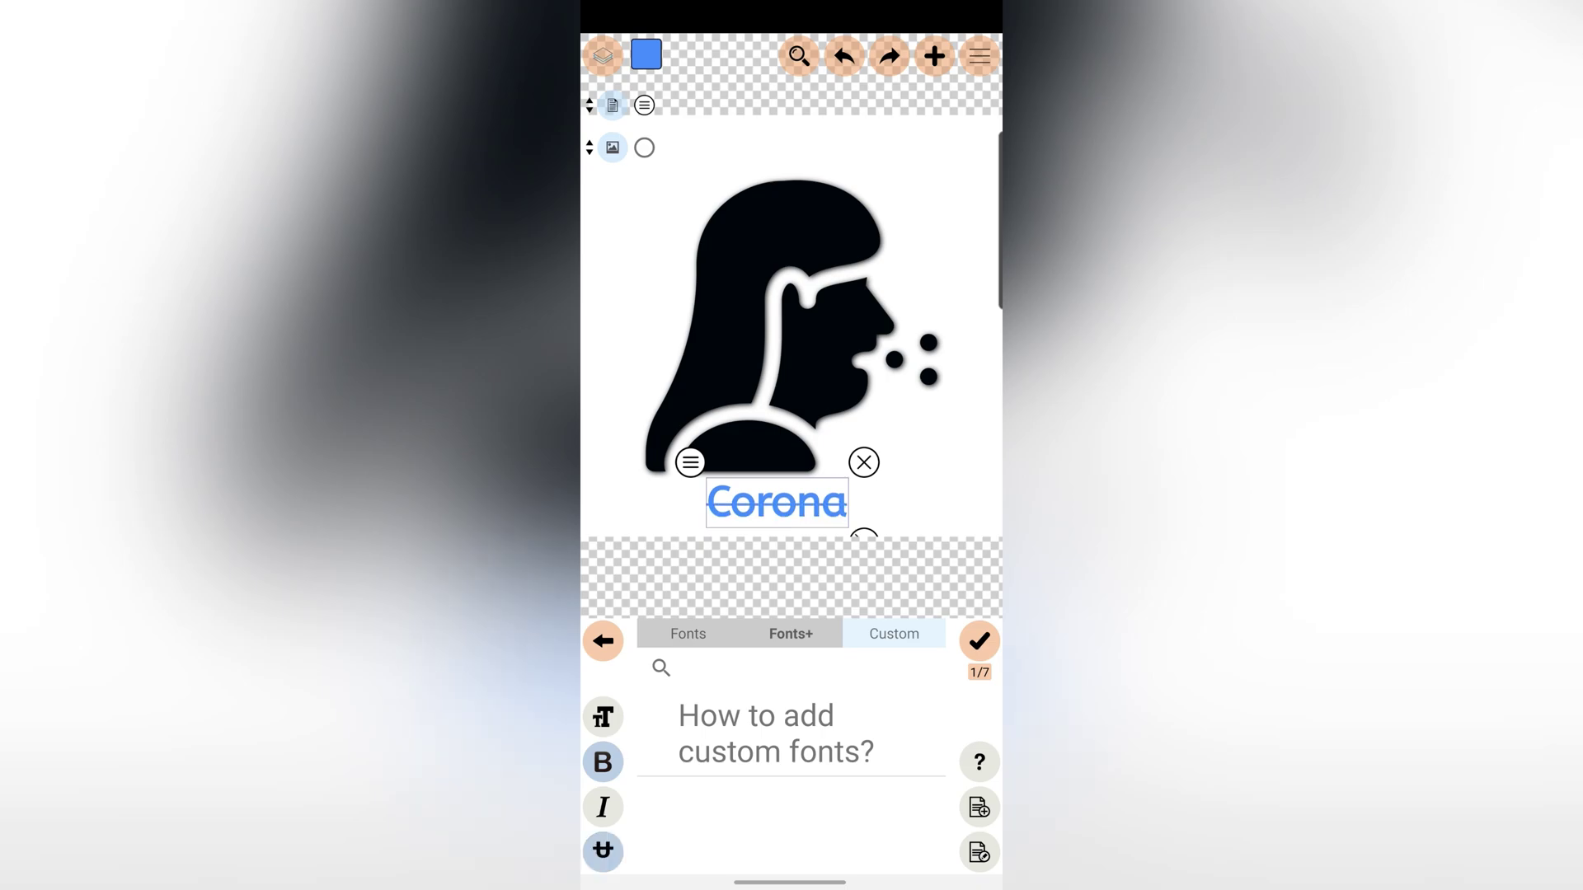
{"action": "left_click", "coordinate": [603, 851]}
{"action": "left_click", "coordinate": [602, 807]}
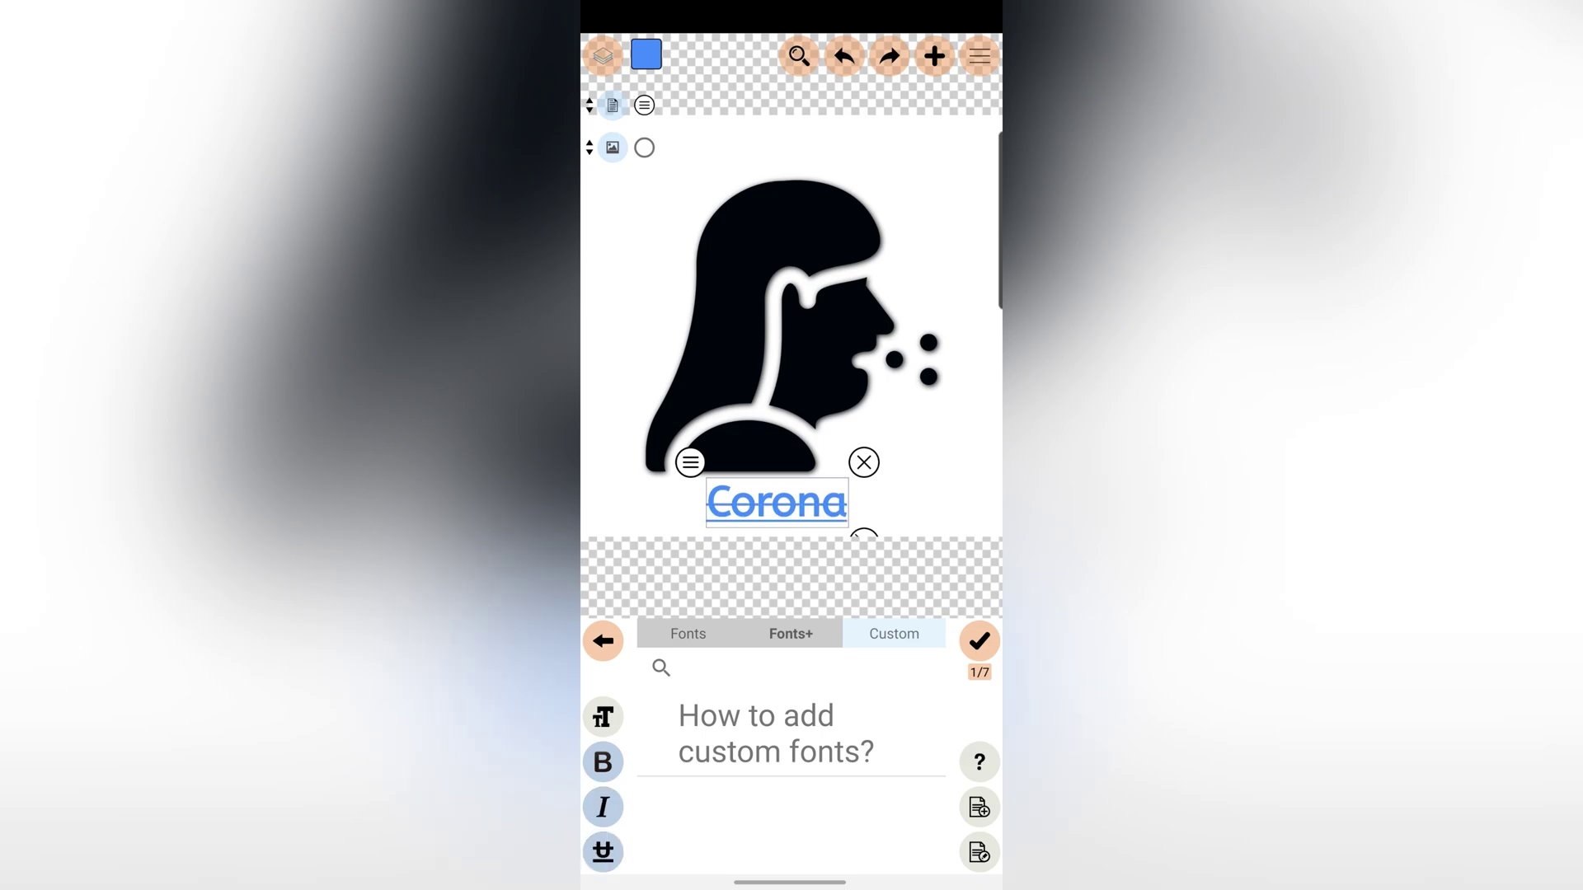
{"action": "left_click", "coordinate": [602, 852]}
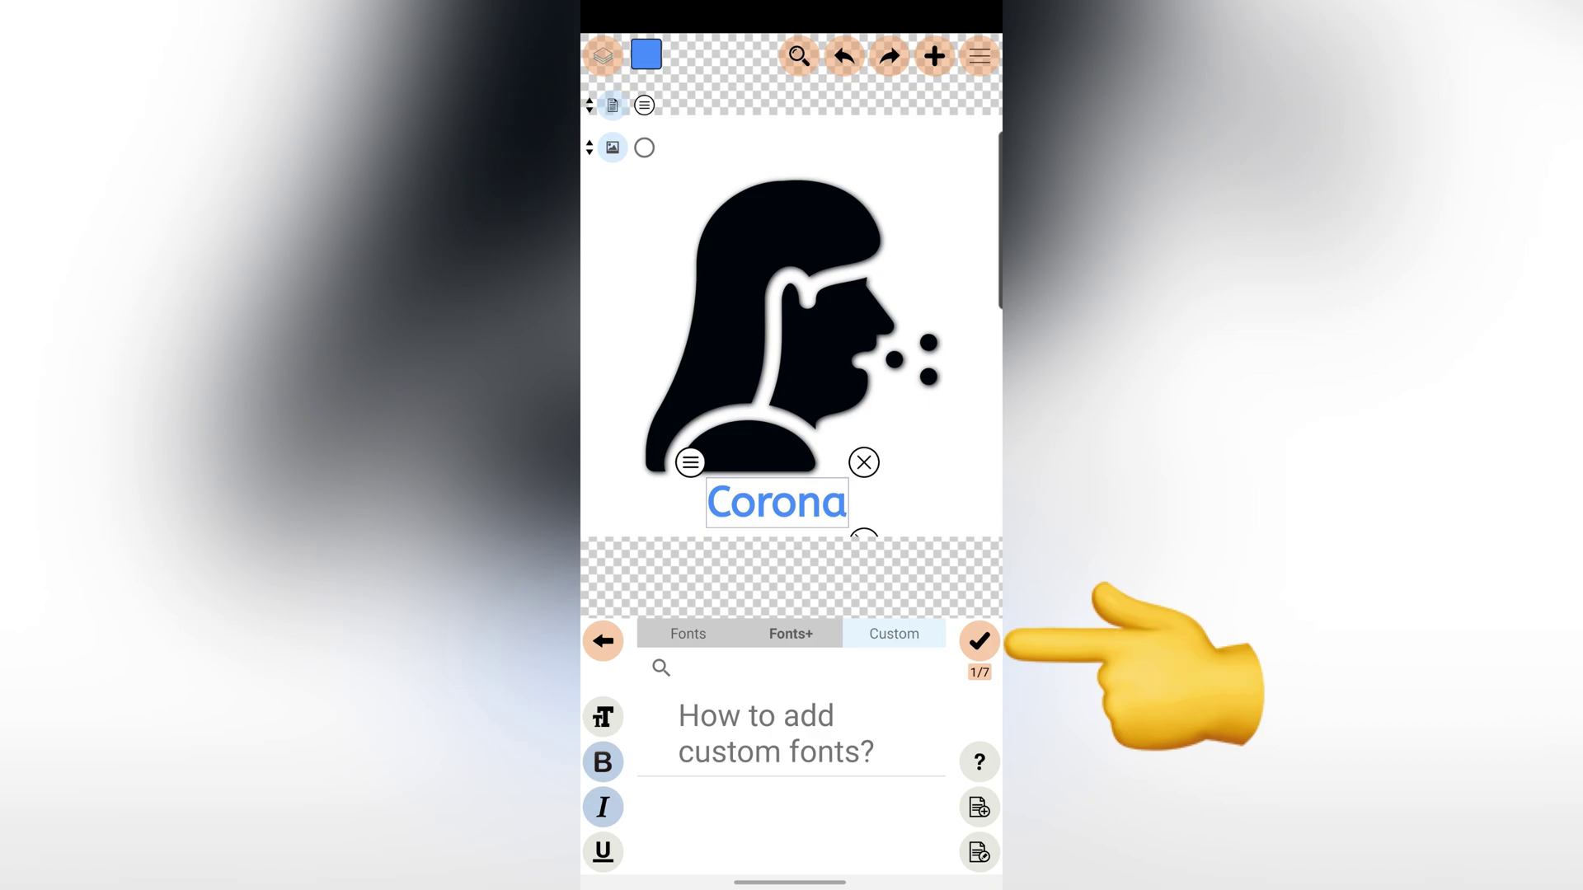
Enlarge the Corona text with the size slider, briefly testing curve and tilt.
{"action": "left_click", "coordinate": [978, 640]}
{"action": "left_click_drag", "start_coordinate": [714, 667], "coordinate": [694, 709]}
{"action": "mouse_move", "coordinate": [811, 748]}
{"action": "left_mouse_down"}
{"action": "mouse_move", "coordinate": [837, 747]}
{"action": "mouse_move", "coordinate": [818, 748]}
{"action": "mouse_move", "coordinate": [838, 783]}
{"action": "mouse_move", "coordinate": [811, 782]}
{"action": "mouse_move", "coordinate": [843, 819]}
{"action": "mouse_move", "coordinate": [811, 820]}
{"action": "left_mouse_up"}
Make the Corona text solid black after trying navy and two texture fills.
{"action": "left_click", "coordinate": [980, 641]}
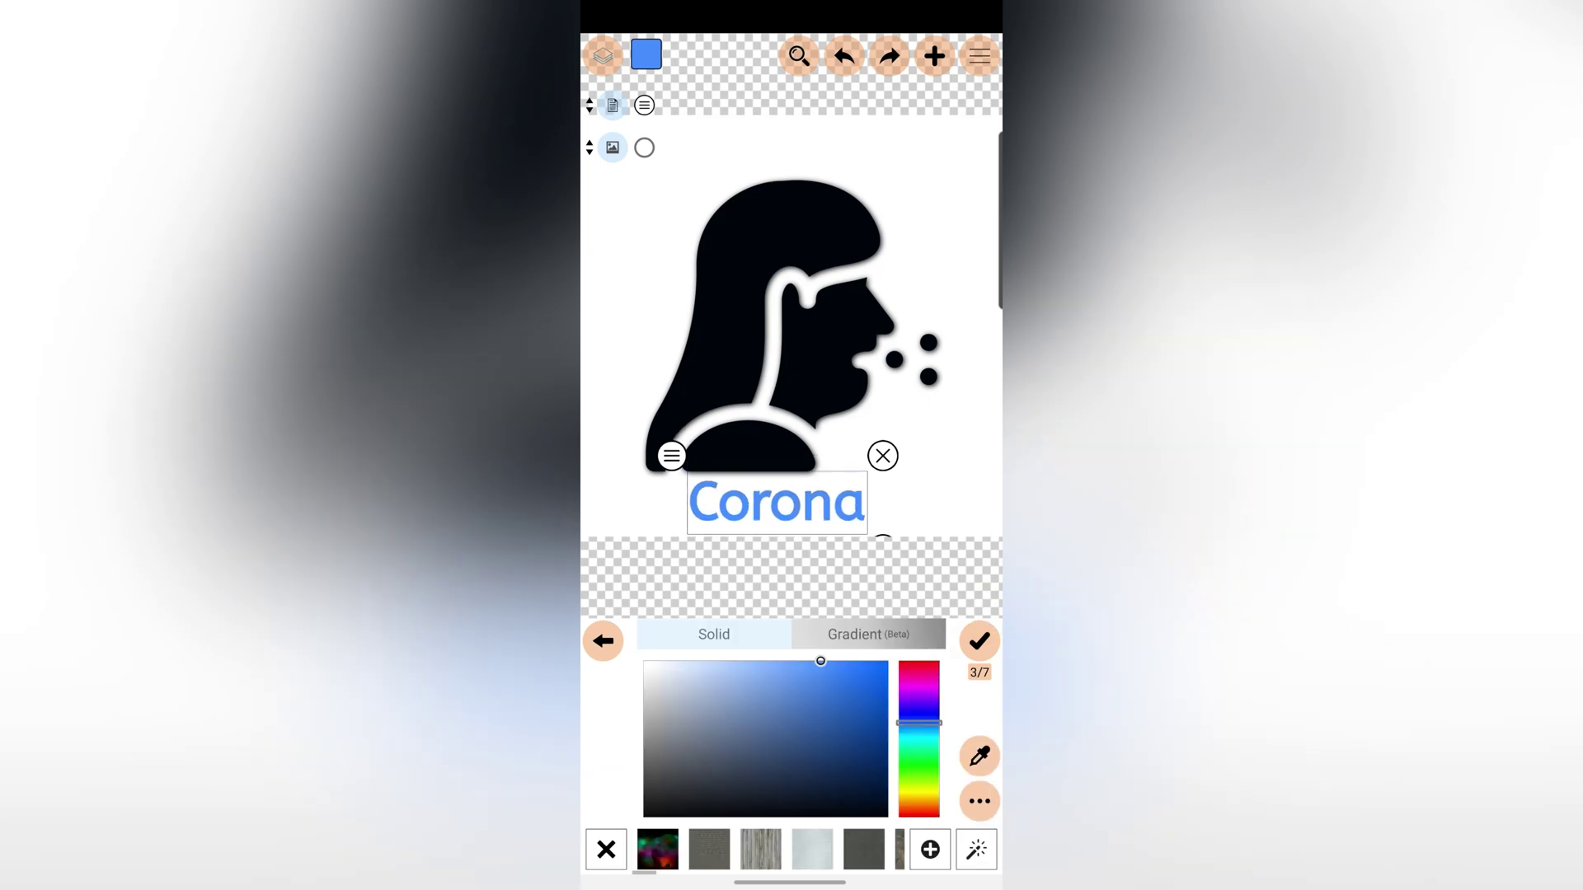
{"action": "mouse_move", "coordinate": [850, 718]}
{"action": "left_mouse_down"}
{"action": "mouse_move", "coordinate": [852, 791]}
{"action": "mouse_move", "coordinate": [781, 789]}
{"action": "left_mouse_up"}
{"action": "left_click", "coordinate": [657, 850]}
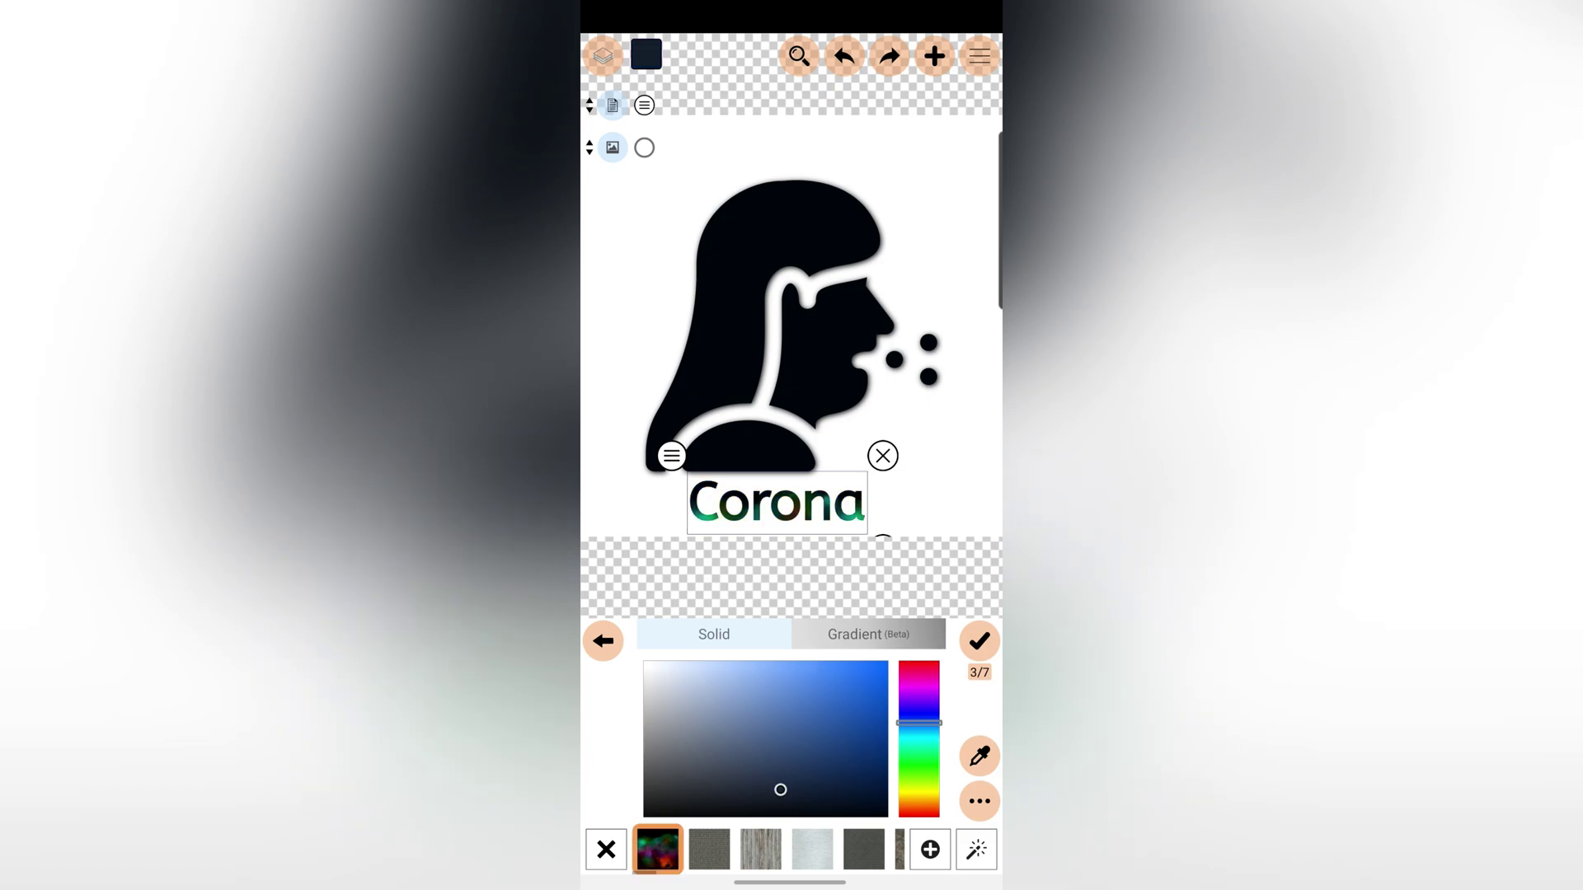
{"action": "left_click", "coordinate": [708, 850]}
{"action": "left_click", "coordinate": [870, 810]}
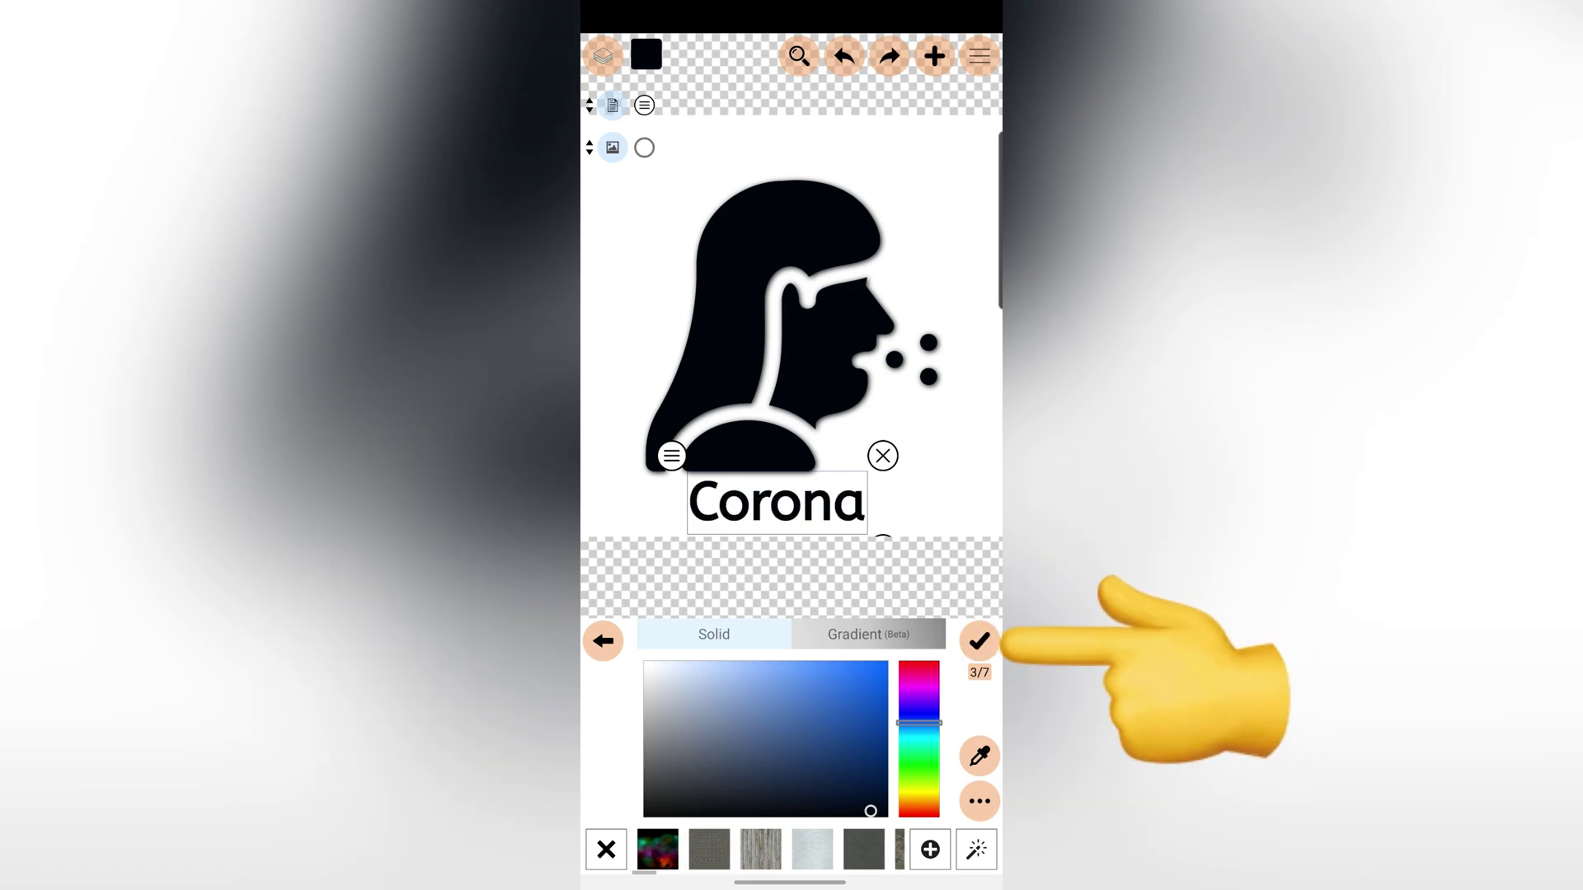
{"action": "left_click", "coordinate": [977, 641]}
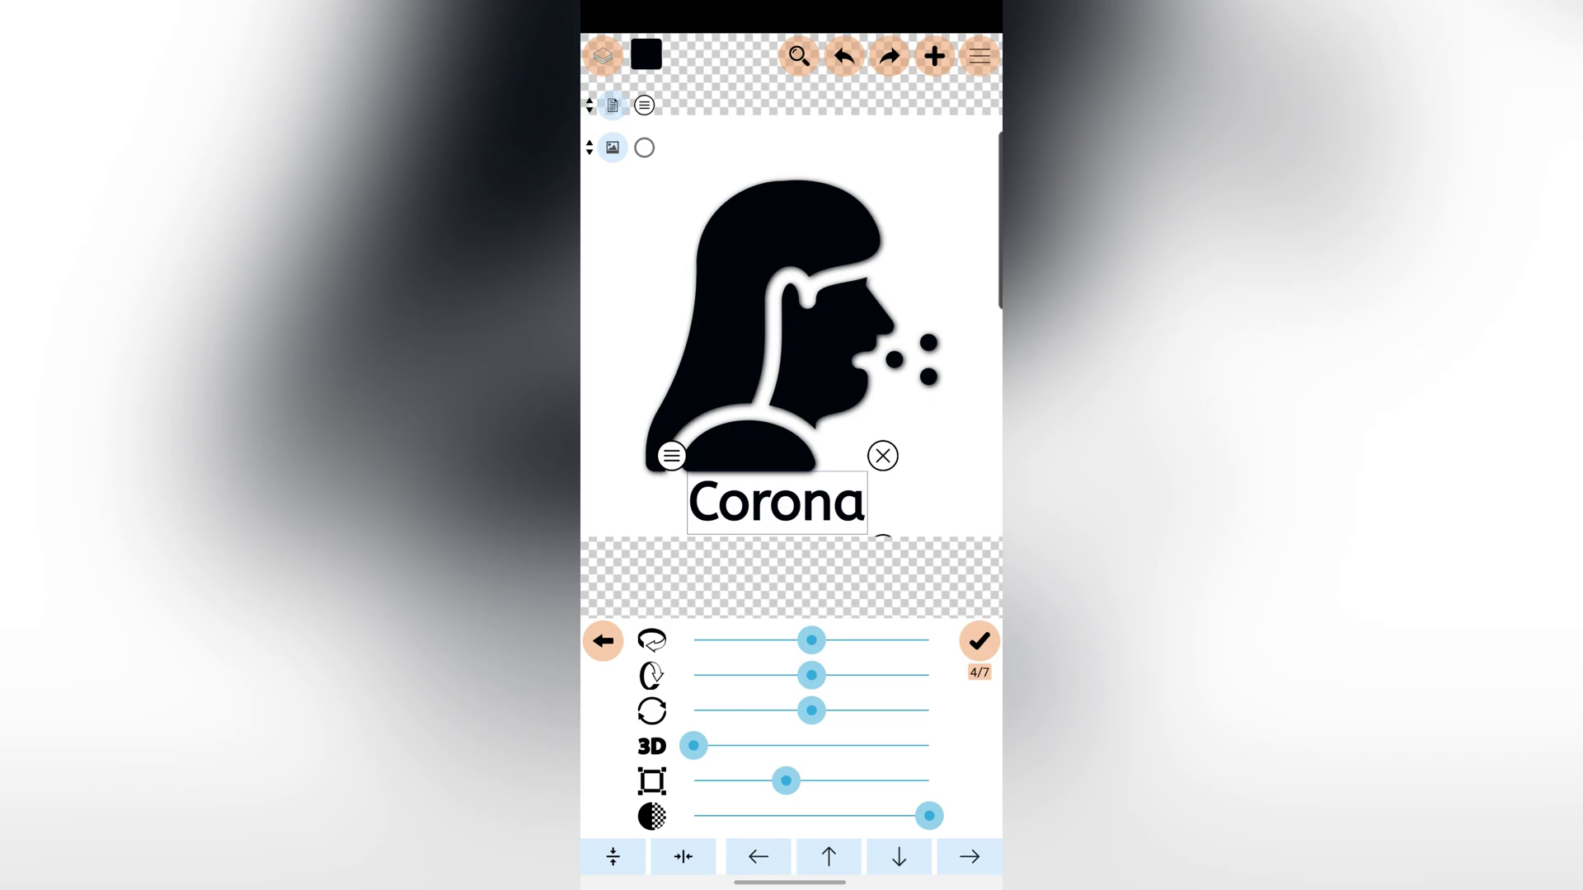
Enlarge the Corona text further after testing slight rotation and a 3D effect.
{"action": "mouse_move", "coordinate": [811, 676]}
{"action": "left_mouse_down"}
{"action": "mouse_move", "coordinate": [794, 675]}
{"action": "mouse_move", "coordinate": [824, 675]}
{"action": "left_mouse_up"}
{"action": "mouse_move", "coordinate": [693, 744]}
{"action": "left_mouse_down"}
{"action": "mouse_move", "coordinate": [735, 745]}
{"action": "mouse_move", "coordinate": [694, 745]}
{"action": "left_mouse_up"}
{"action": "left_click_drag", "start_coordinate": [786, 781], "coordinate": [791, 780]}
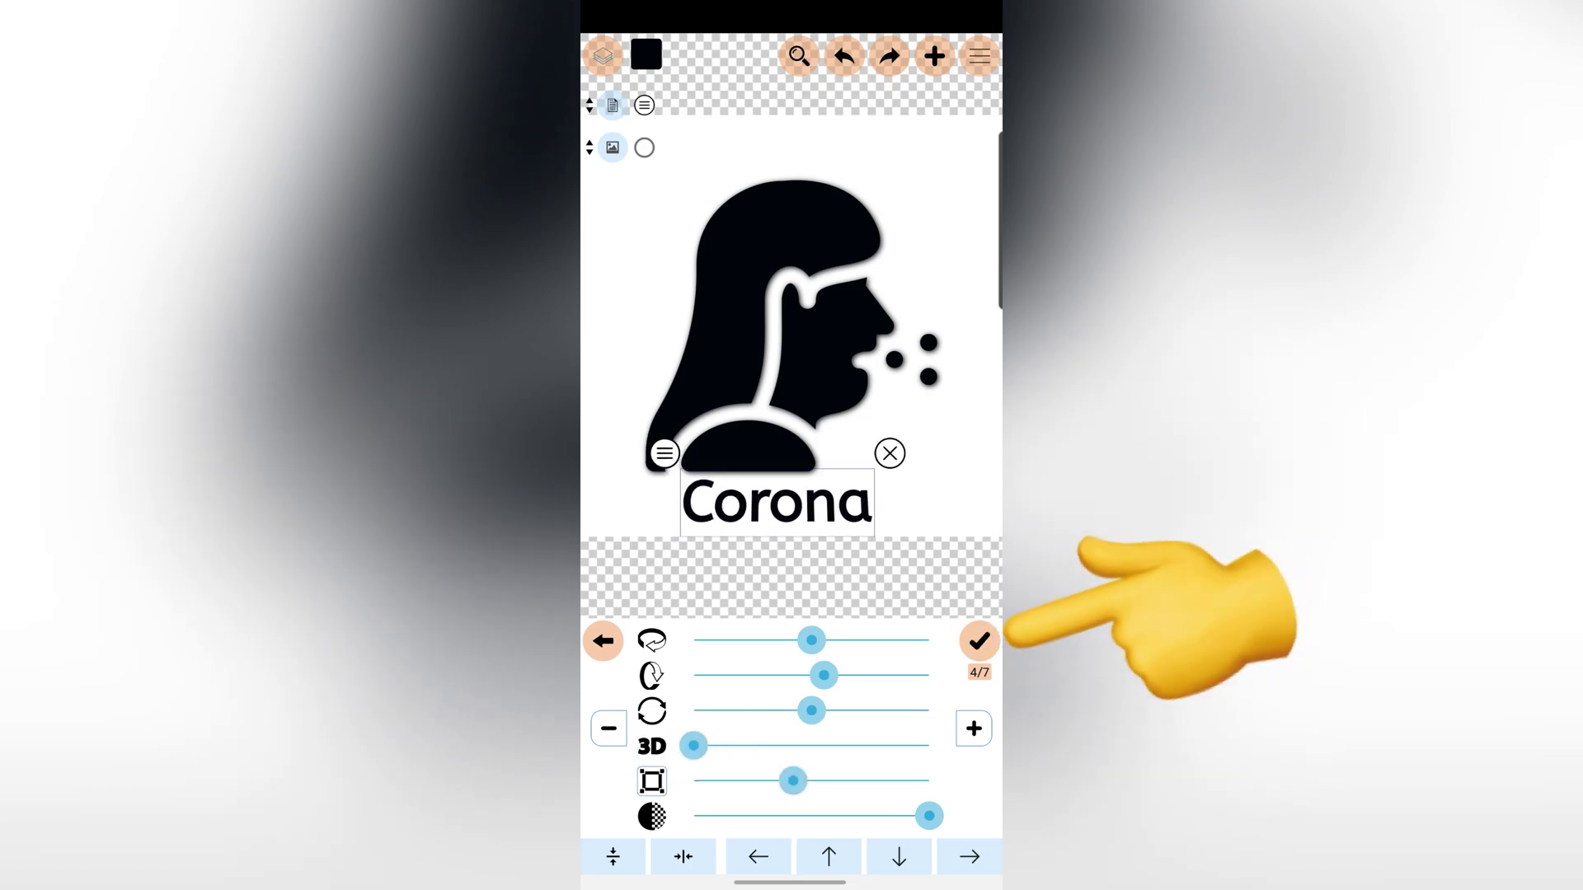
Test skewing the Corona text both ways, leaving skew at zero.
{"action": "left_click", "coordinate": [978, 641]}
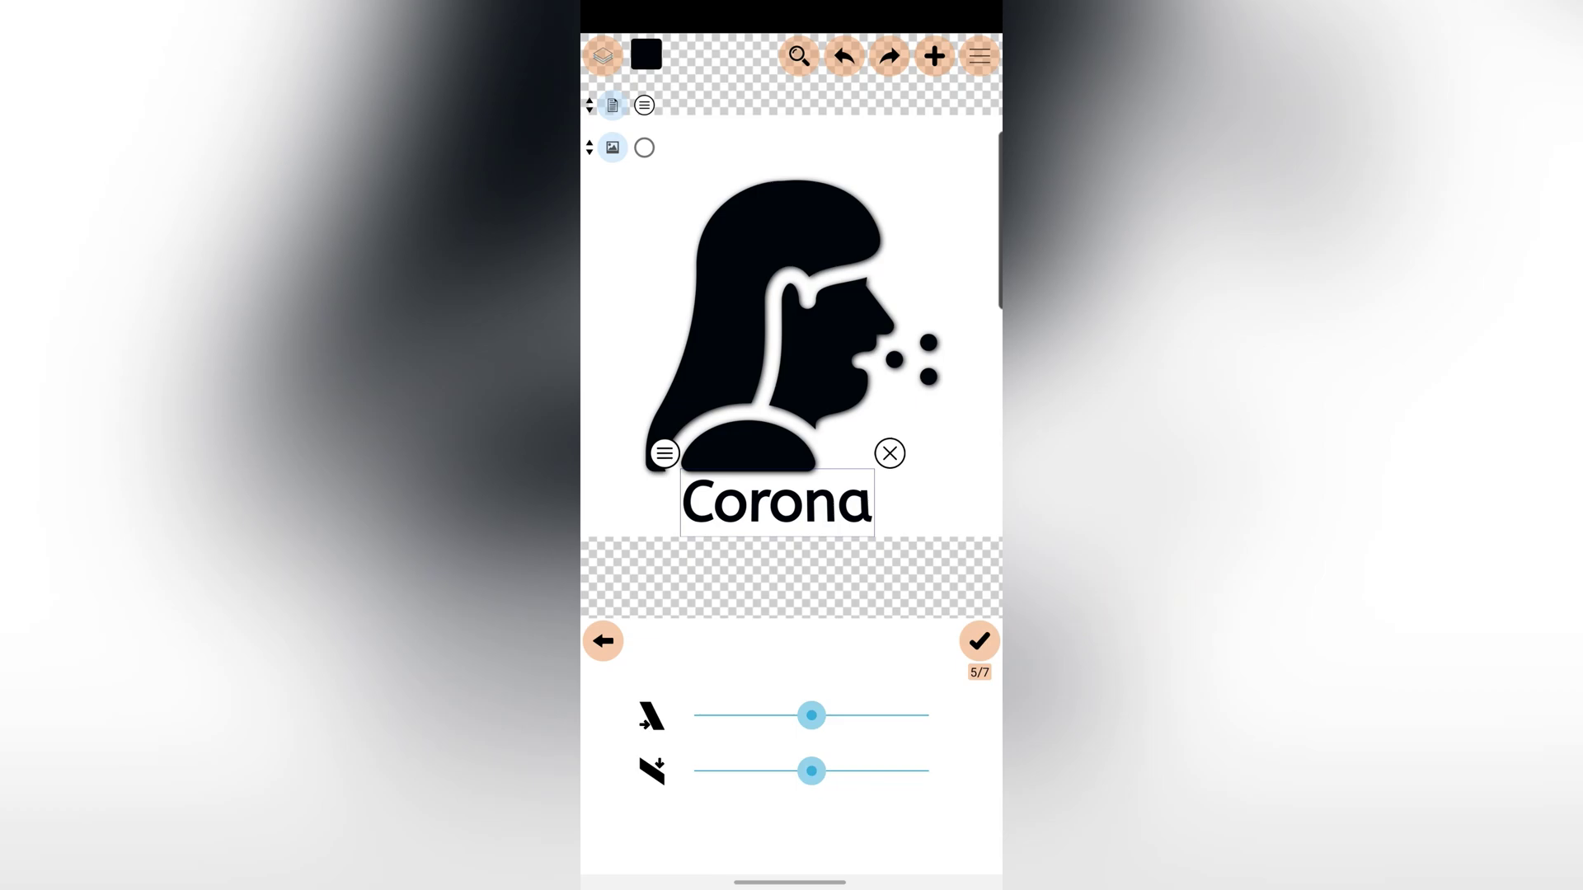
{"action": "mouse_move", "coordinate": [811, 715]}
{"action": "left_mouse_down"}
{"action": "mouse_move", "coordinate": [788, 714]}
{"action": "mouse_move", "coordinate": [811, 715]}
{"action": "left_mouse_up"}
{"action": "mouse_move", "coordinate": [811, 771]}
{"action": "left_mouse_down"}
{"action": "mouse_move", "coordinate": [849, 770]}
{"action": "mouse_move", "coordinate": [812, 770]}
{"action": "left_mouse_up"}
Give the Corona text a purple outline and adjust its shade and thickness.
{"action": "left_click", "coordinate": [978, 641]}
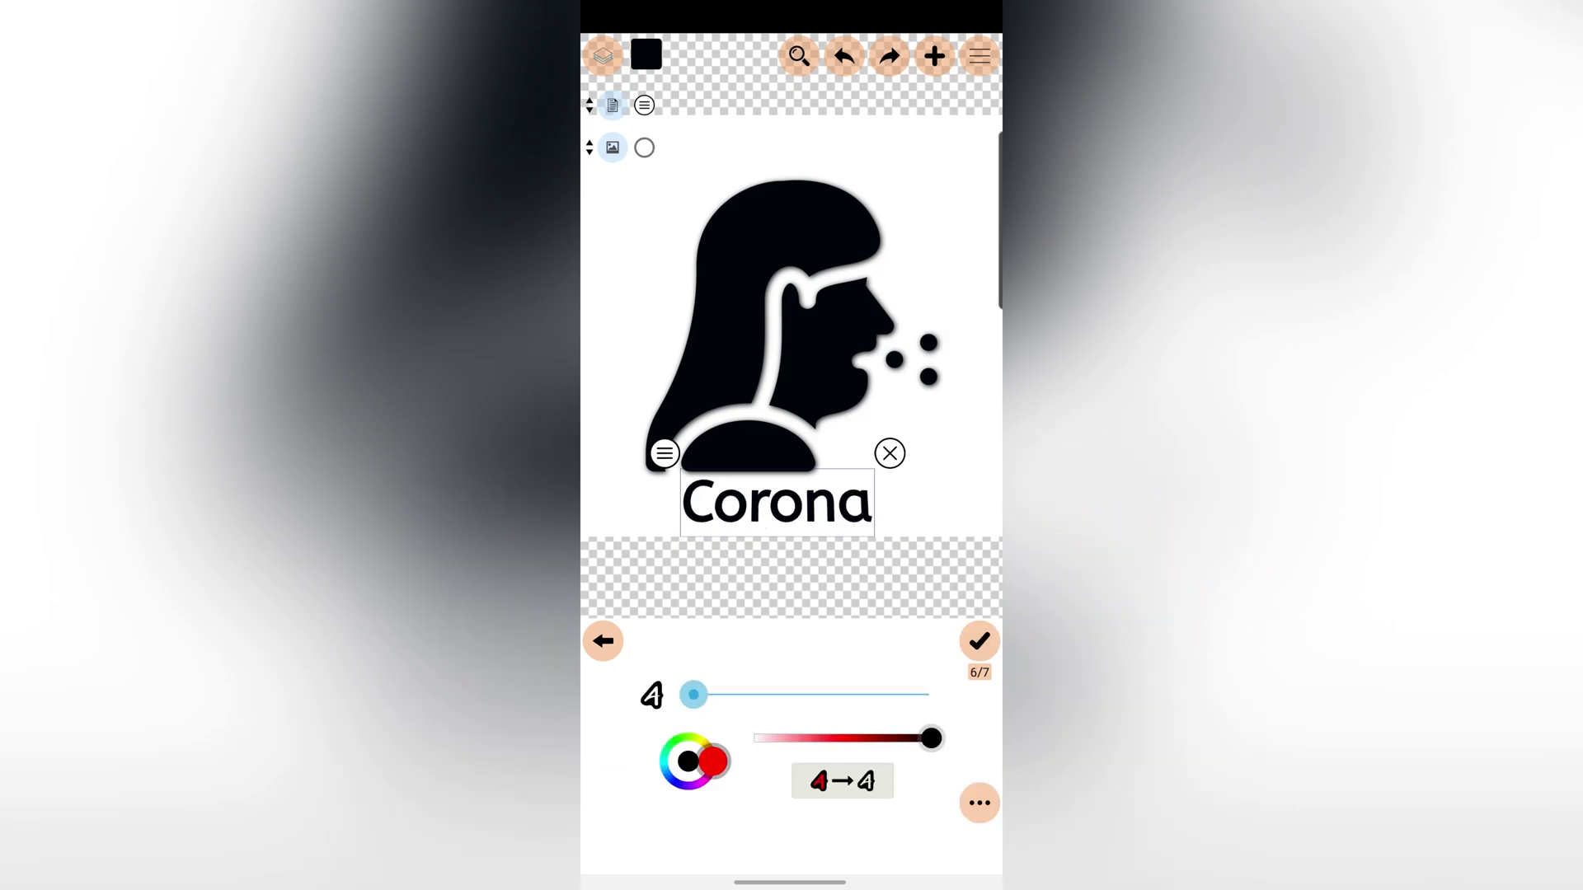
{"action": "left_click_drag", "start_coordinate": [930, 737], "coordinate": [830, 739]}
{"action": "mouse_move", "coordinate": [692, 694]}
{"action": "left_mouse_down"}
{"action": "mouse_move", "coordinate": [766, 693]}
{"action": "mouse_move", "coordinate": [728, 694]}
{"action": "left_mouse_up"}
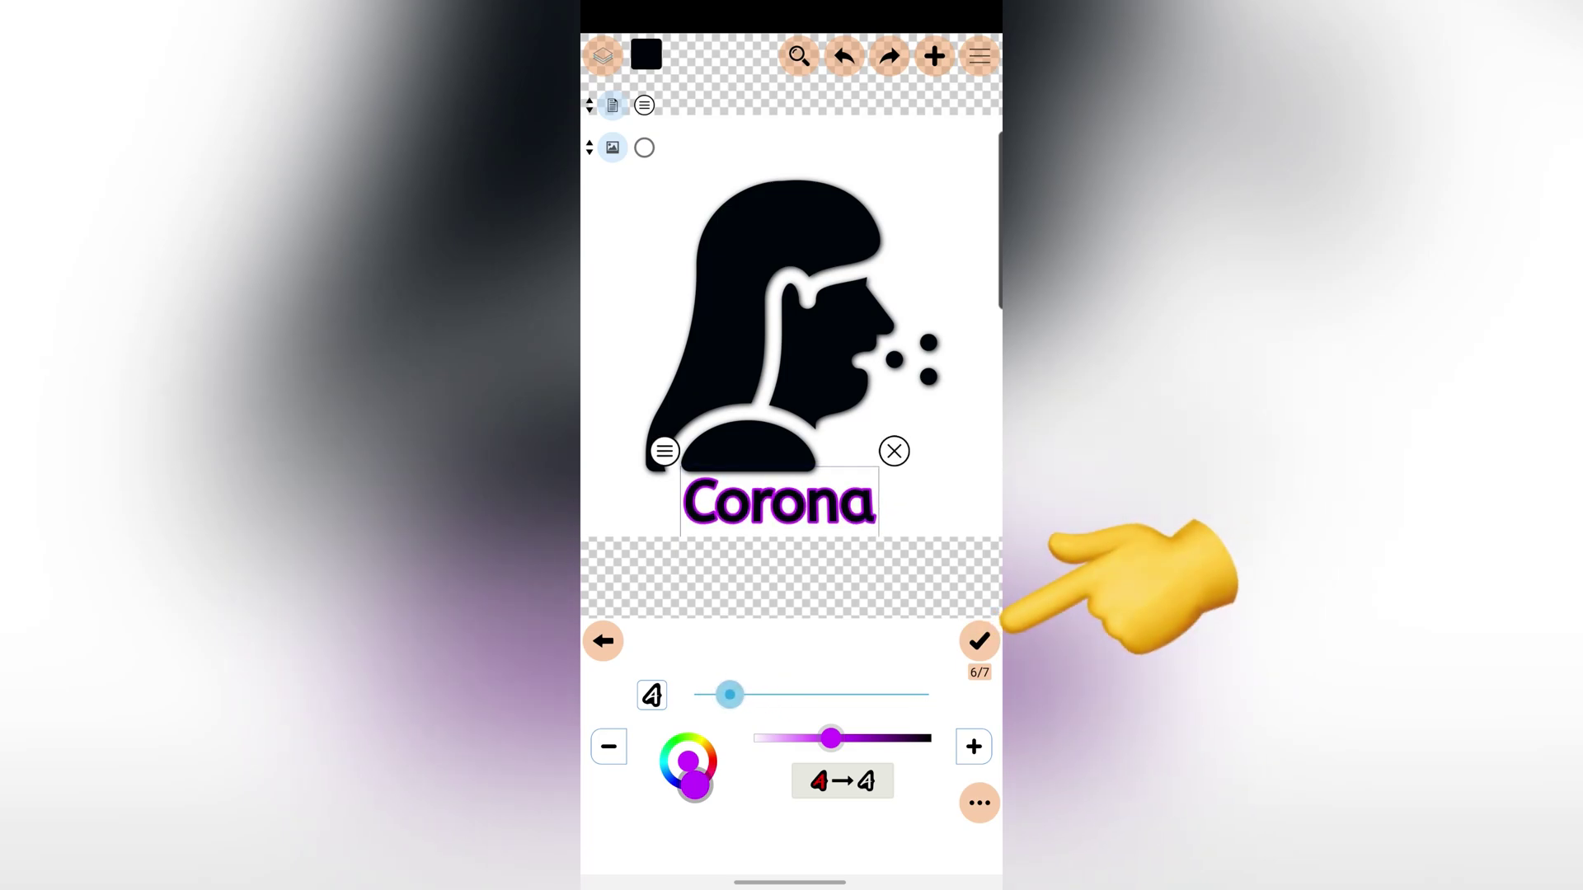
{"action": "left_click", "coordinate": [980, 641]}
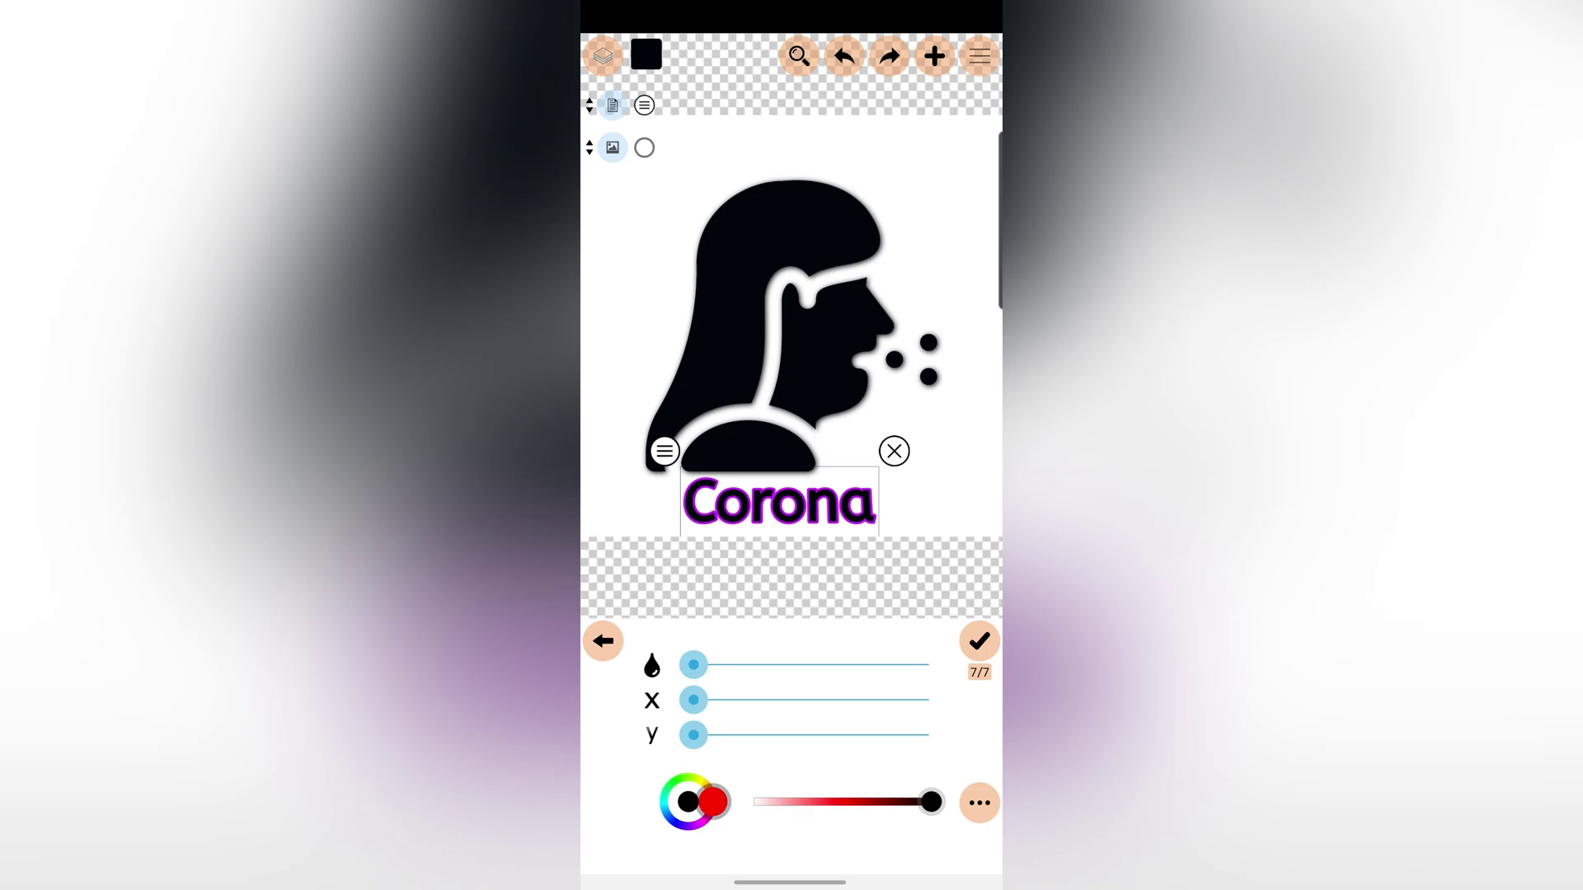
{"action": "mouse_move", "coordinate": [693, 665]}
{"action": "left_mouse_down"}
{"action": "mouse_move", "coordinate": [739, 664]}
{"action": "mouse_move", "coordinate": [703, 663]}
{"action": "mouse_move", "coordinate": [718, 700]}
{"action": "mouse_move", "coordinate": [859, 700]}
{"action": "mouse_move", "coordinate": [693, 700]}
{"action": "mouse_move", "coordinate": [718, 735]}
{"action": "mouse_move", "coordinate": [788, 735]}
{"action": "mouse_move", "coordinate": [692, 734]}
{"action": "left_mouse_up"}
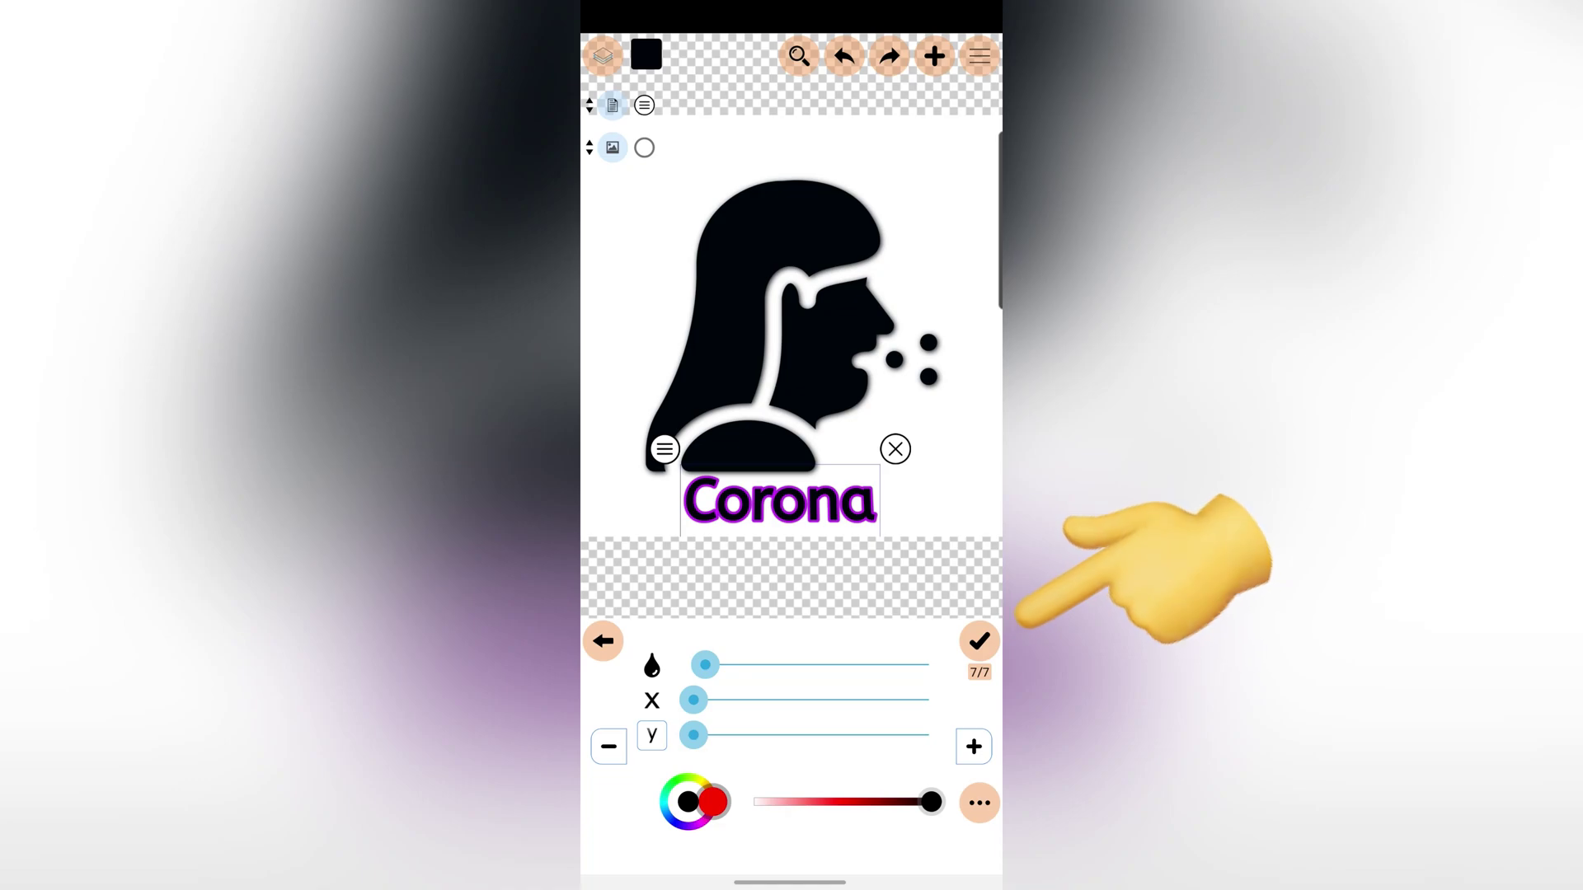
Finish text editing and fill the logo background with pale pink.
{"action": "left_click", "coordinate": [979, 642]}
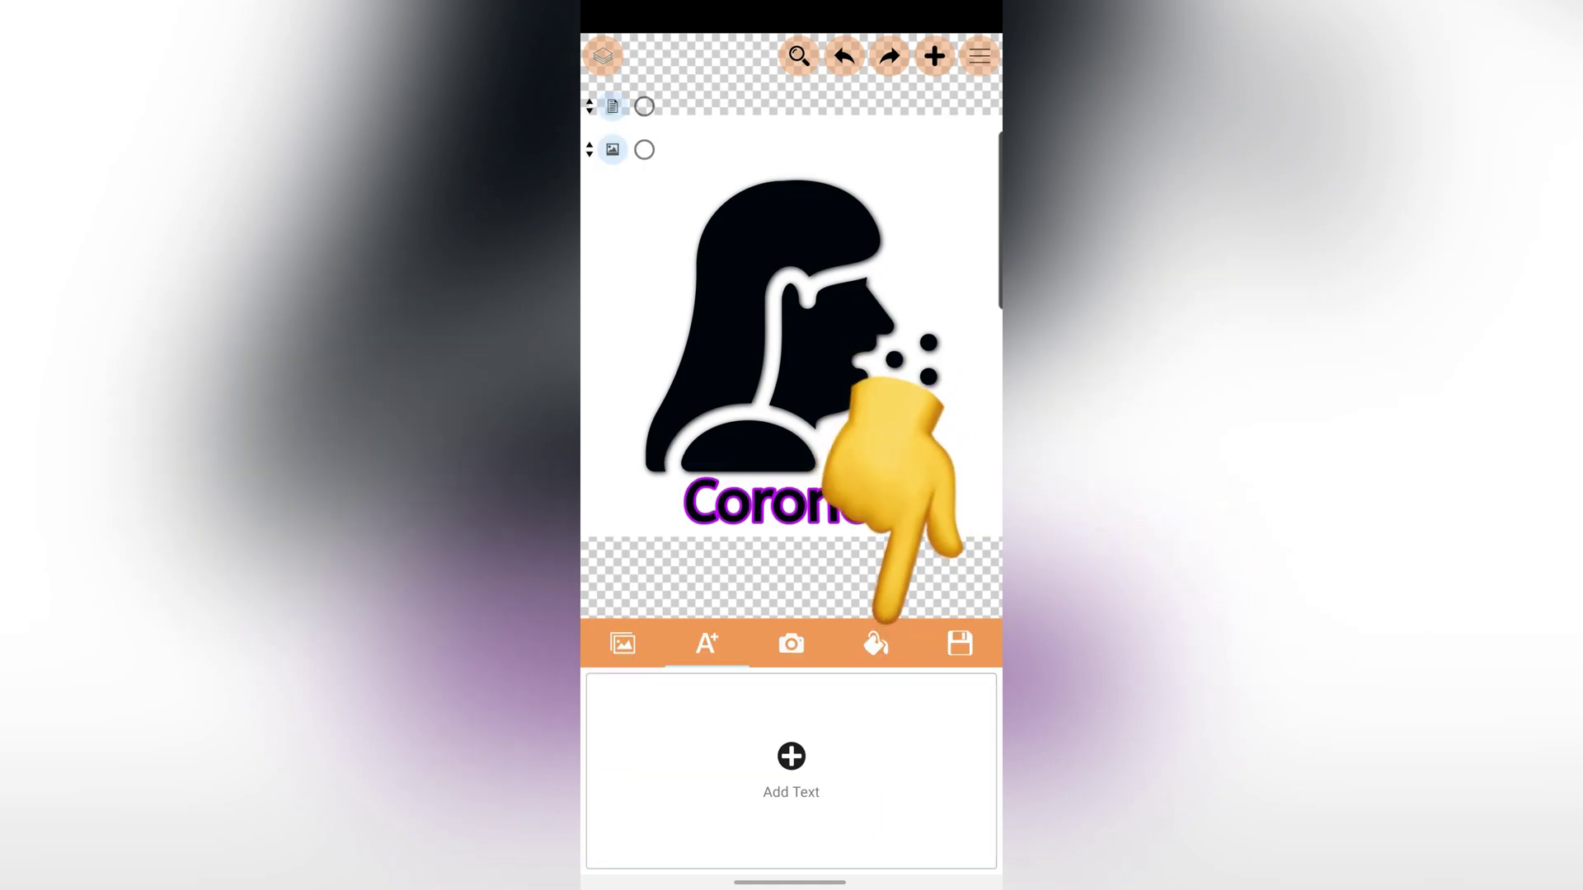
{"action": "left_click", "coordinate": [876, 643]}
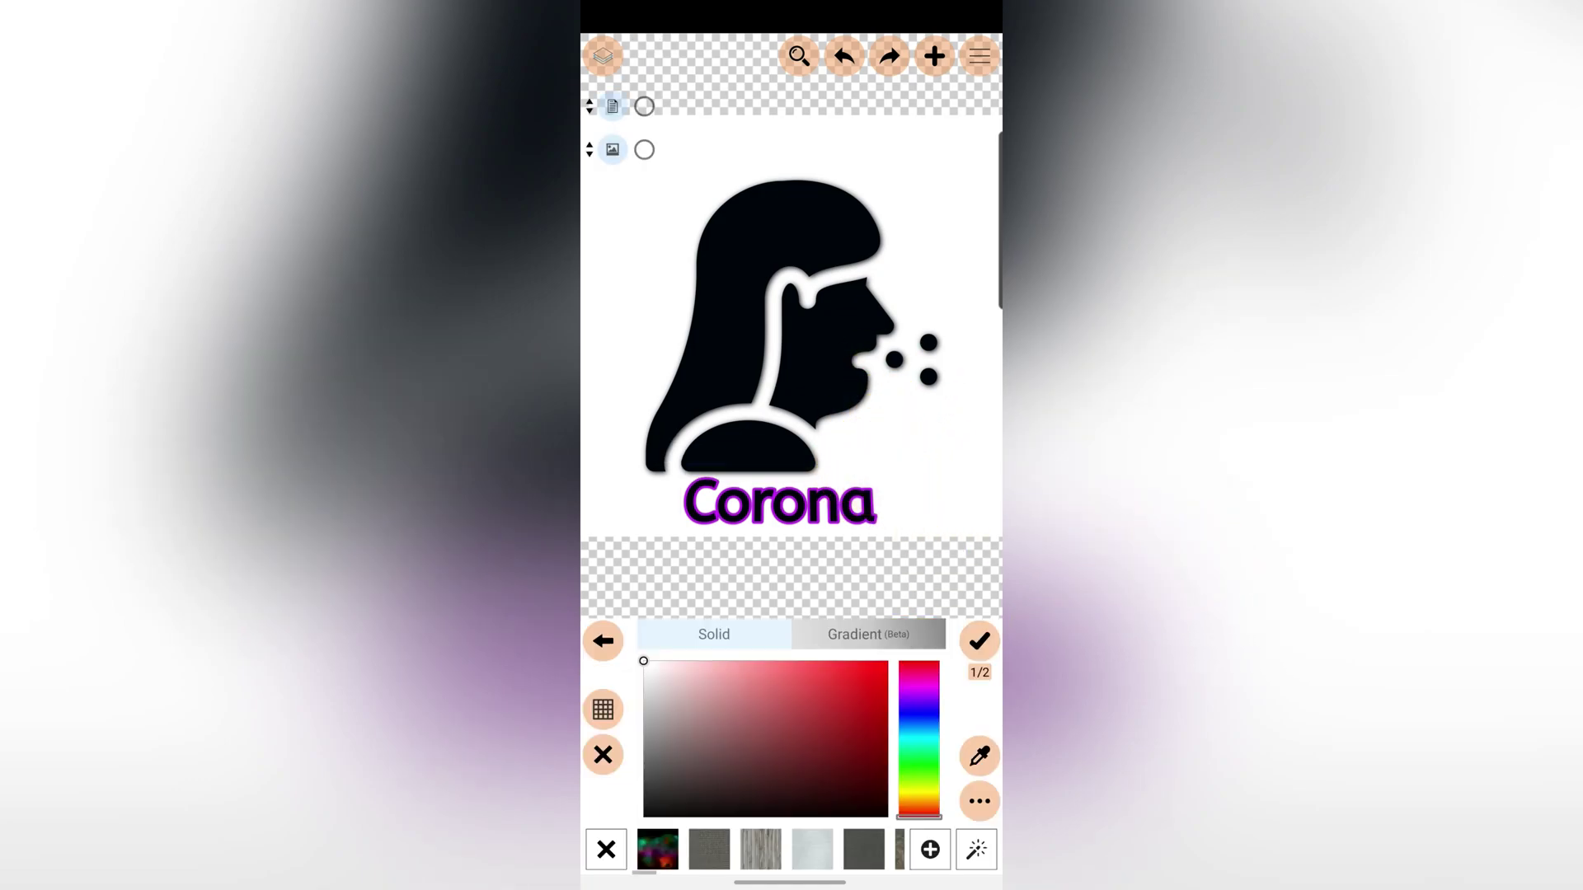
{"action": "mouse_move", "coordinate": [848, 767]}
{"action": "left_mouse_down"}
{"action": "mouse_move", "coordinate": [852, 699]}
{"action": "mouse_move", "coordinate": [666, 676]}
{"action": "left_mouse_up"}
Round the pink background's corners, then start a JPG download of the logo.
{"action": "left_click", "coordinate": [978, 640]}
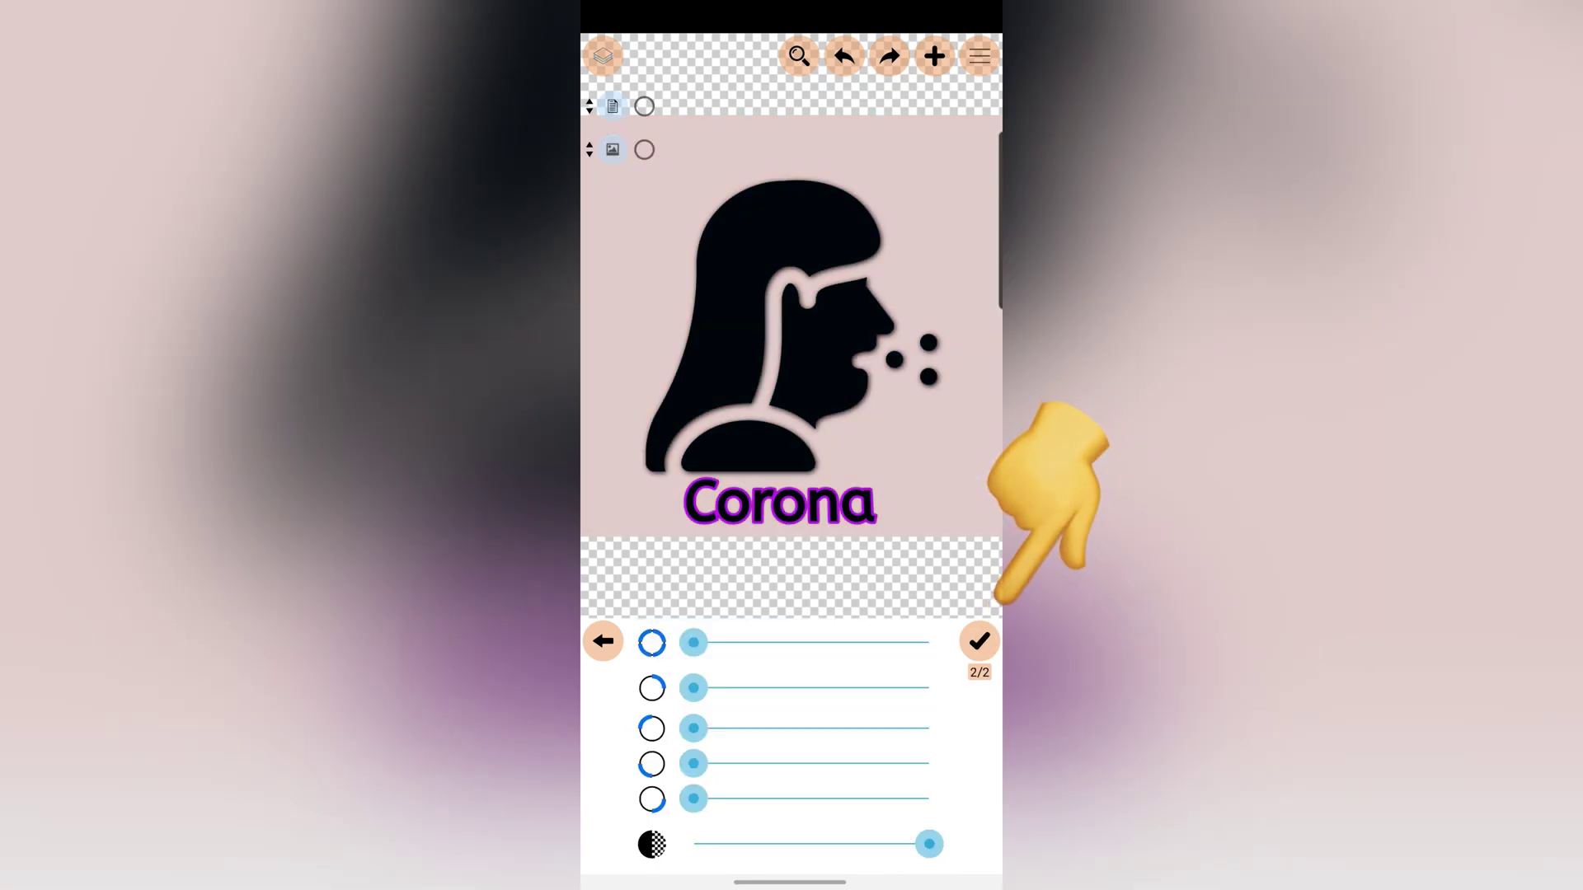
{"action": "mouse_move", "coordinate": [693, 641]}
{"action": "left_mouse_down"}
{"action": "mouse_move", "coordinate": [928, 642]}
{"action": "mouse_move", "coordinate": [866, 641]}
{"action": "left_mouse_up"}
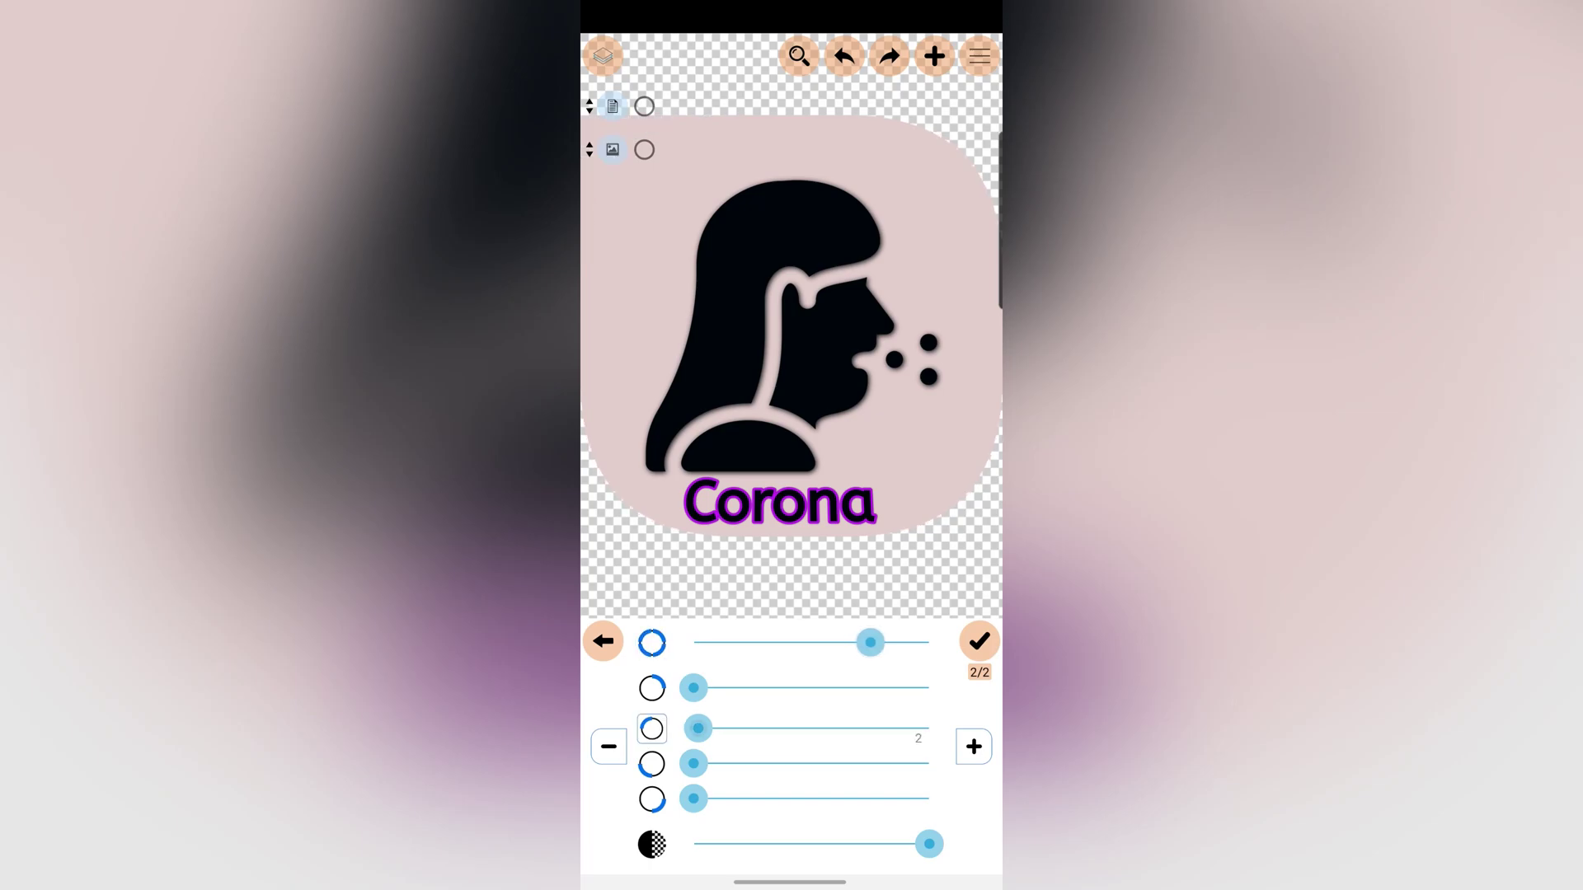
{"action": "mouse_move", "coordinate": [693, 728]}
{"action": "left_mouse_down"}
{"action": "mouse_move", "coordinate": [745, 728]}
{"action": "mouse_move", "coordinate": [692, 729]}
{"action": "left_mouse_up"}
{"action": "mouse_move", "coordinate": [692, 798]}
{"action": "left_mouse_down"}
{"action": "mouse_move", "coordinate": [879, 799]}
{"action": "mouse_move", "coordinate": [693, 799]}
{"action": "left_mouse_up"}
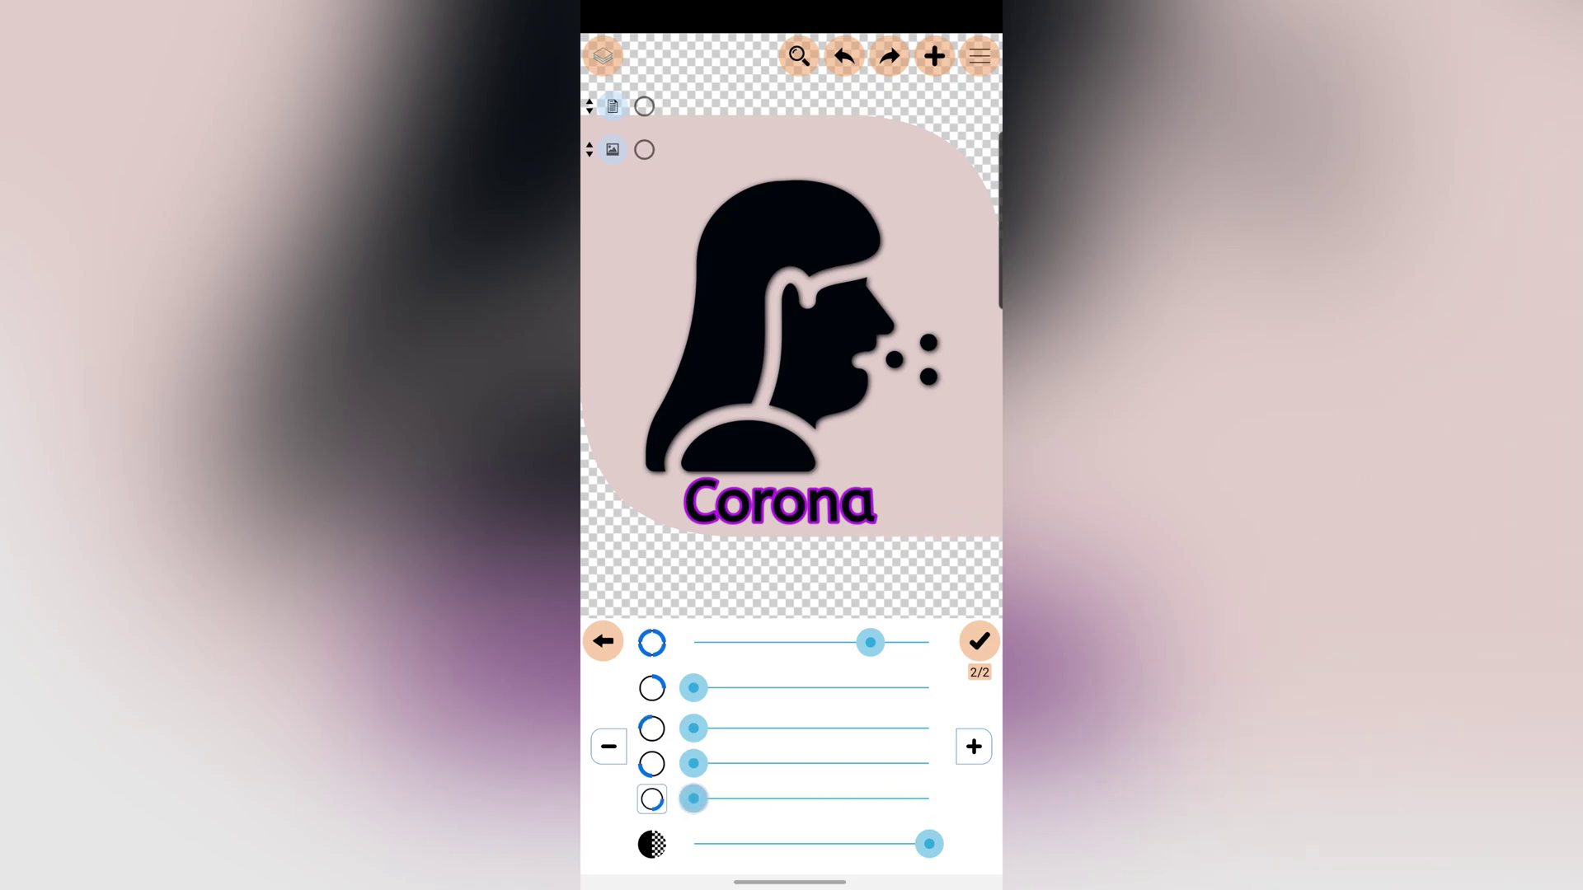
{"action": "left_click_drag", "start_coordinate": [871, 642], "coordinate": [843, 642]}
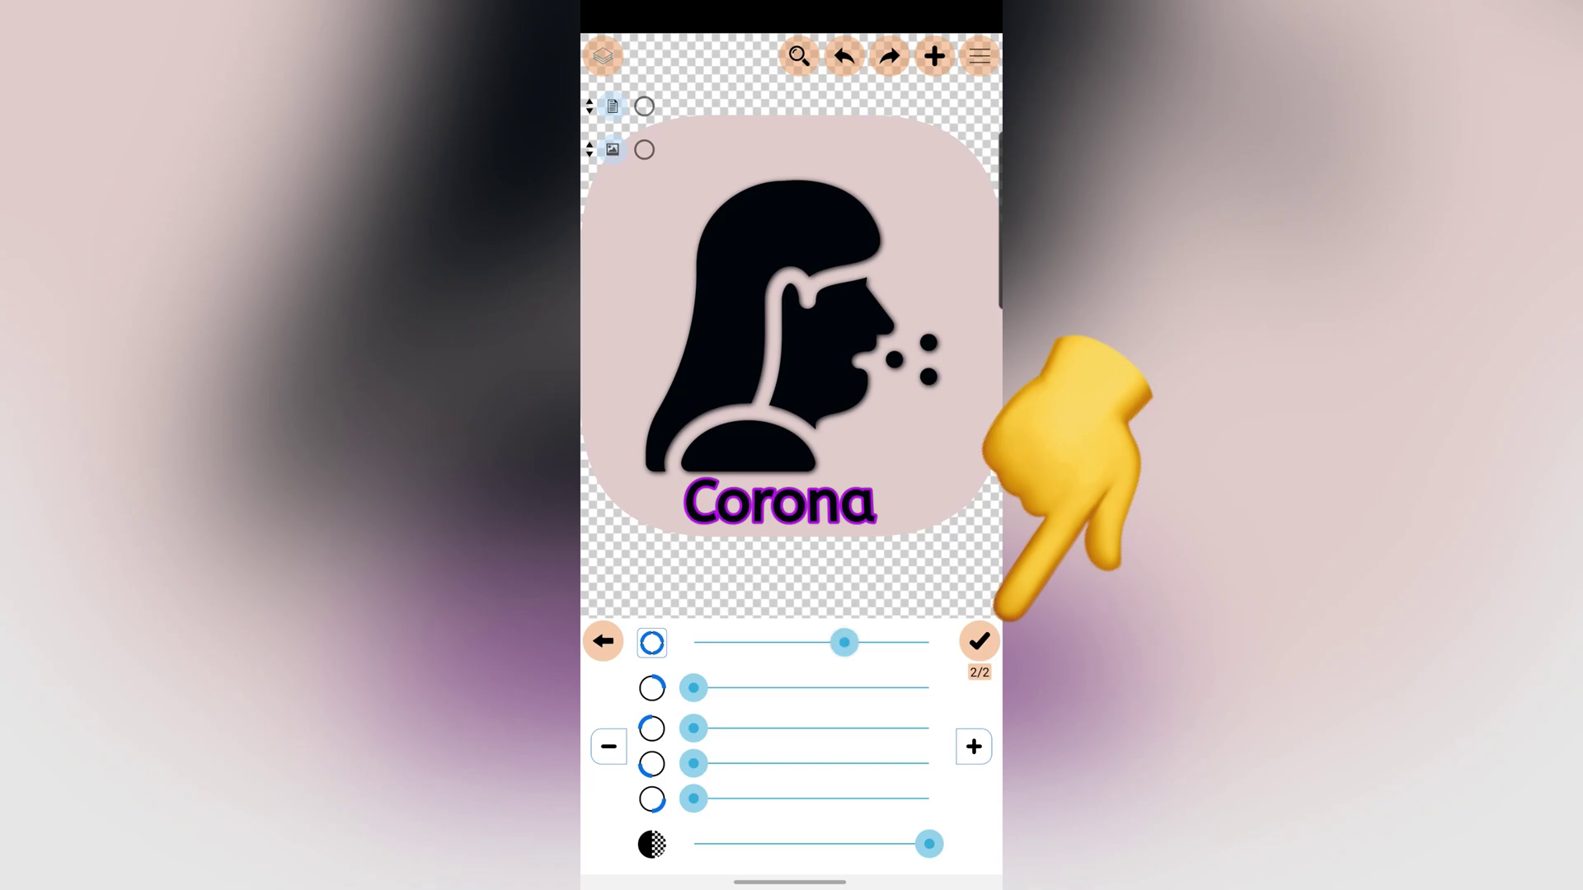
{"action": "left_click", "coordinate": [978, 641]}
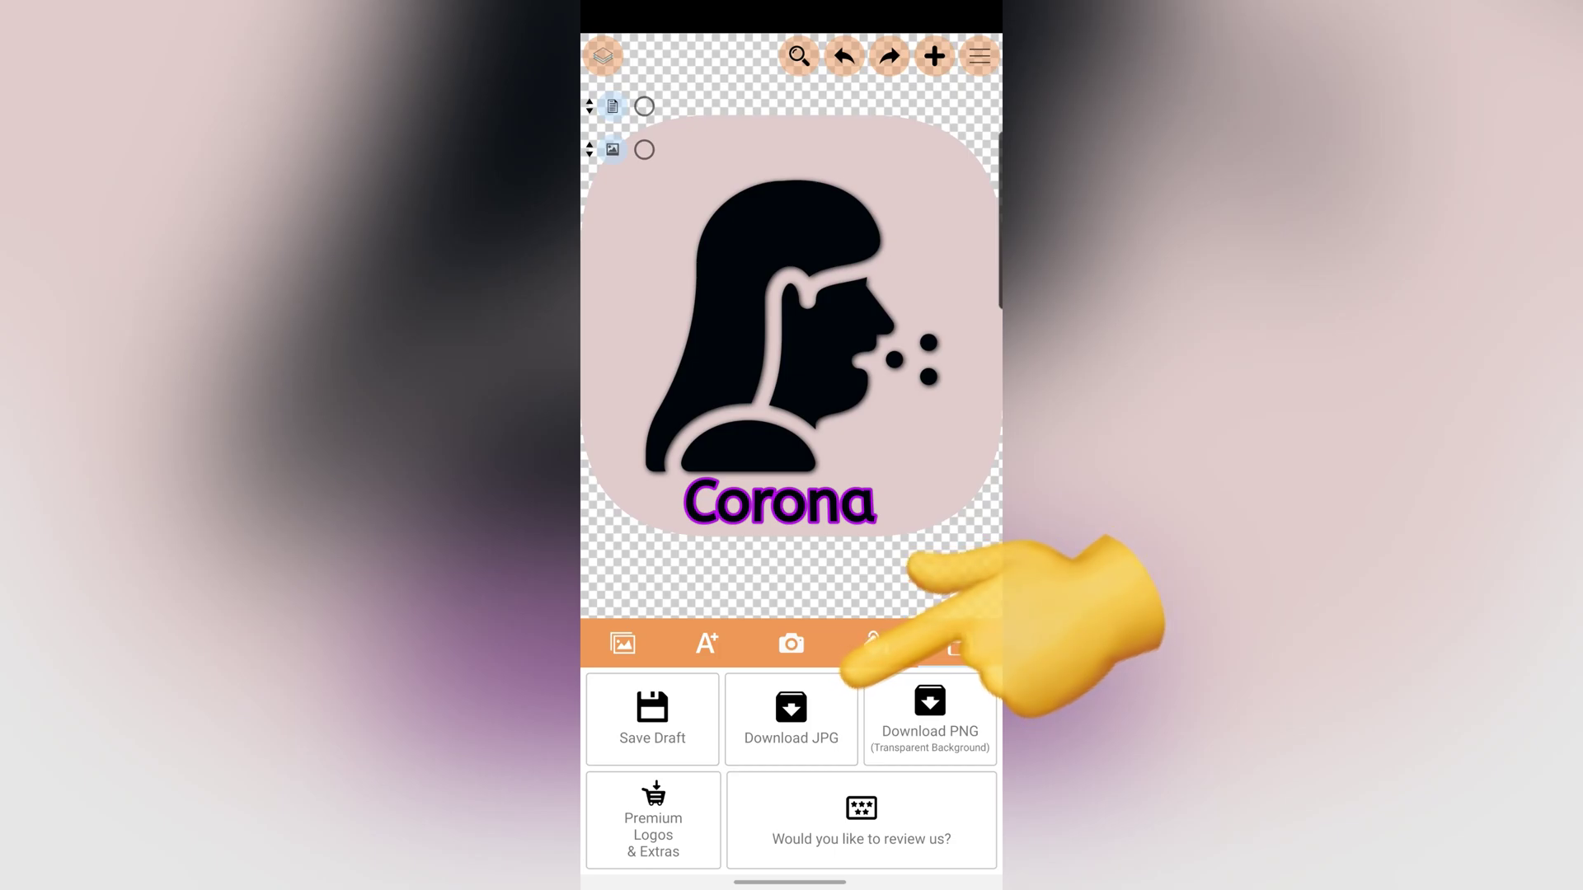
{"action": "left_click", "coordinate": [929, 718]}
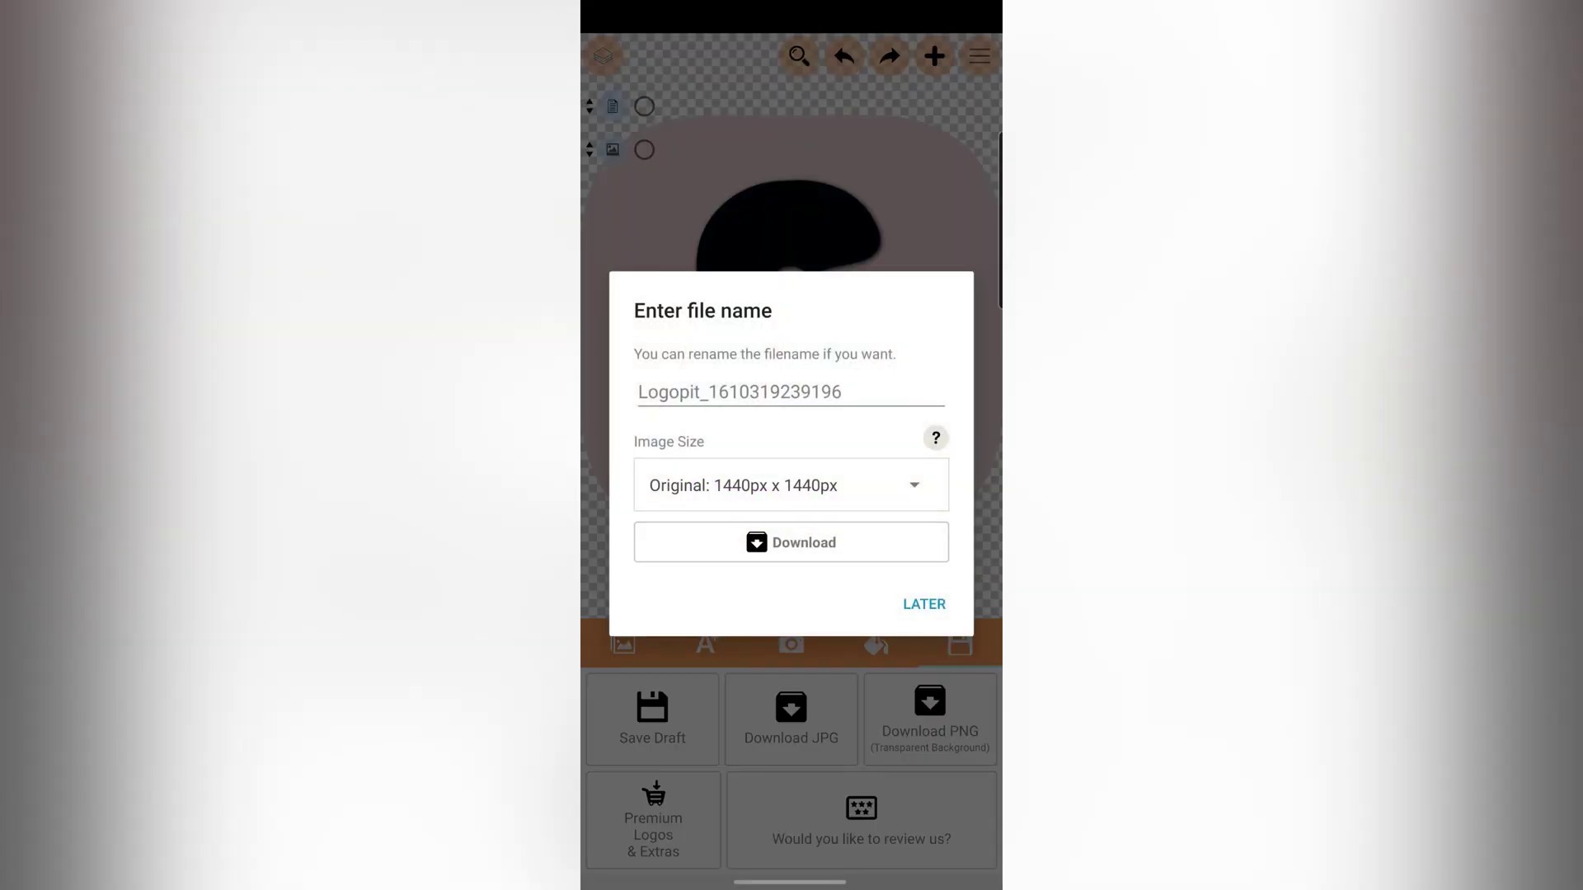
Keep the Original 1440 px image size and create the logo image file.
{"action": "left_click", "coordinate": [842, 393]}
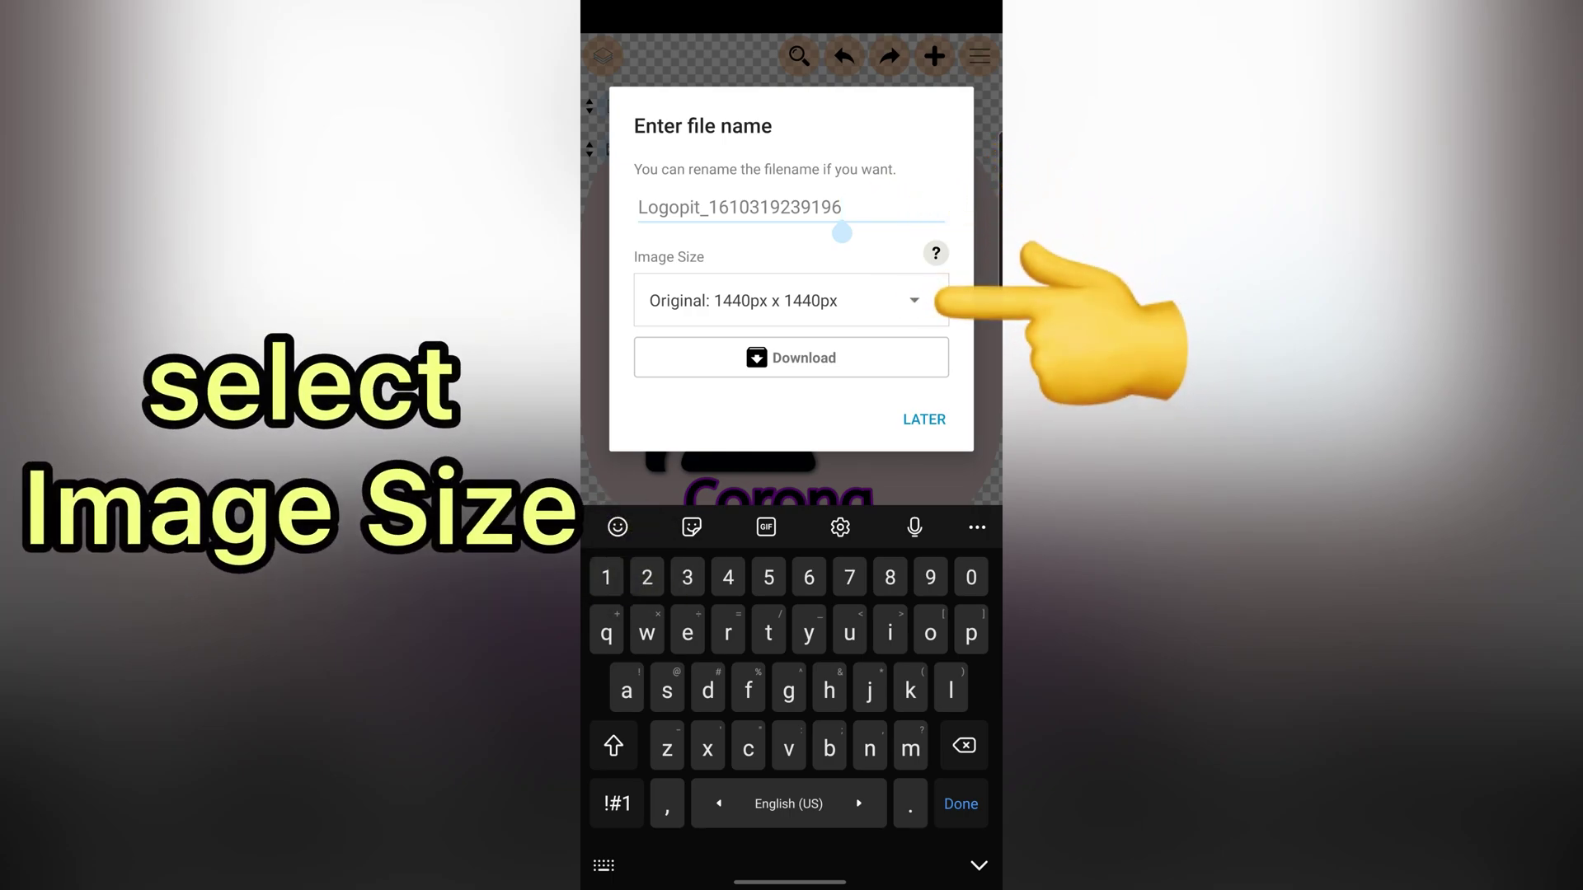
{"action": "left_click", "coordinate": [779, 301]}
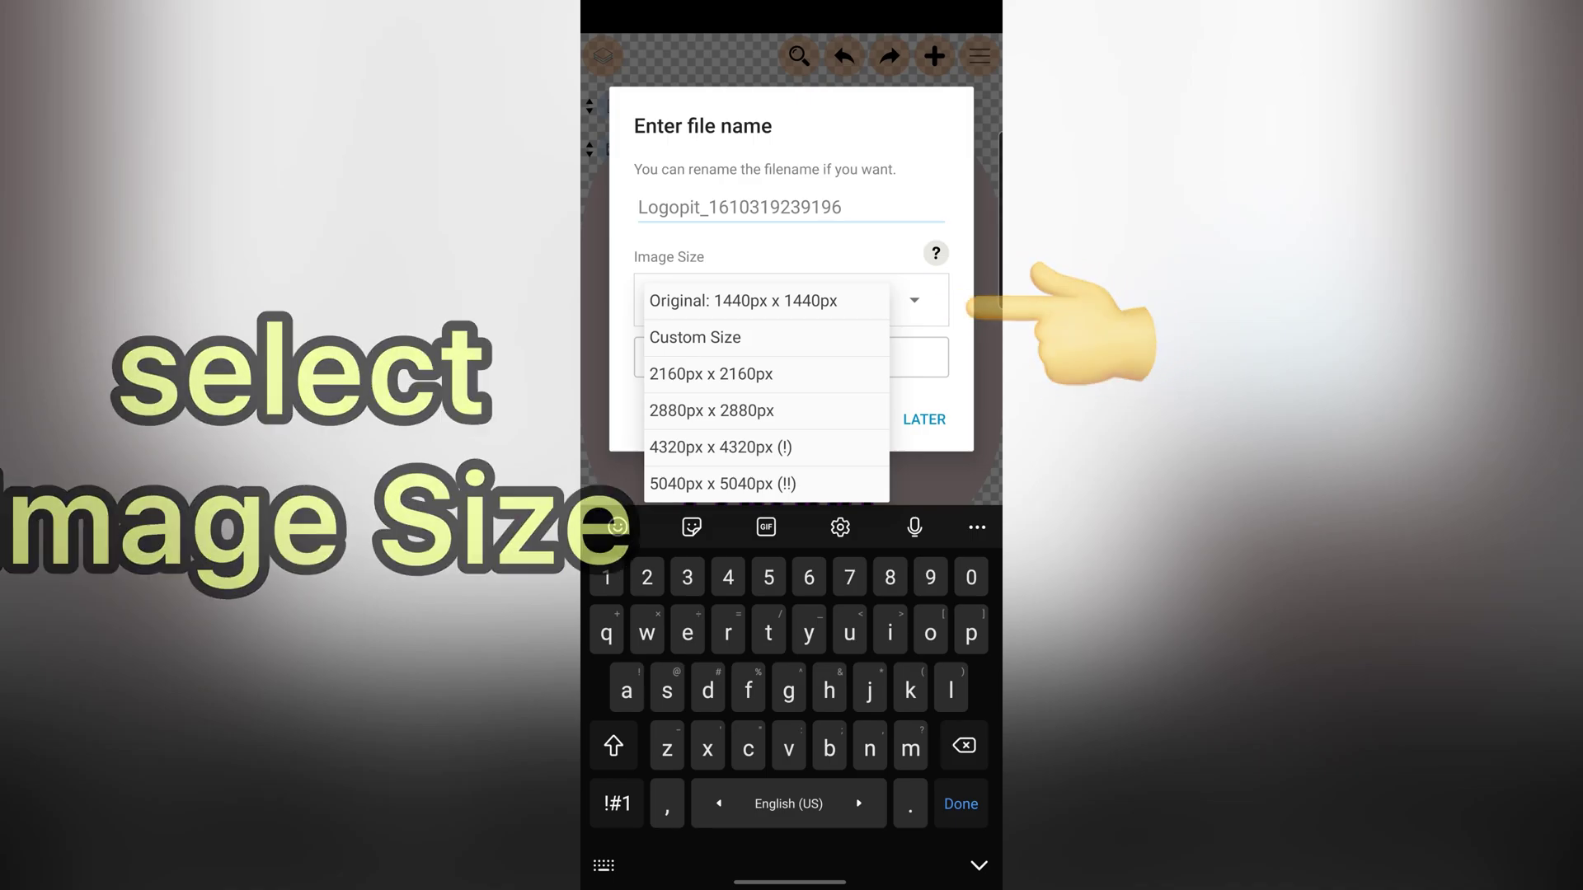
{"action": "left_click", "coordinate": [742, 300]}
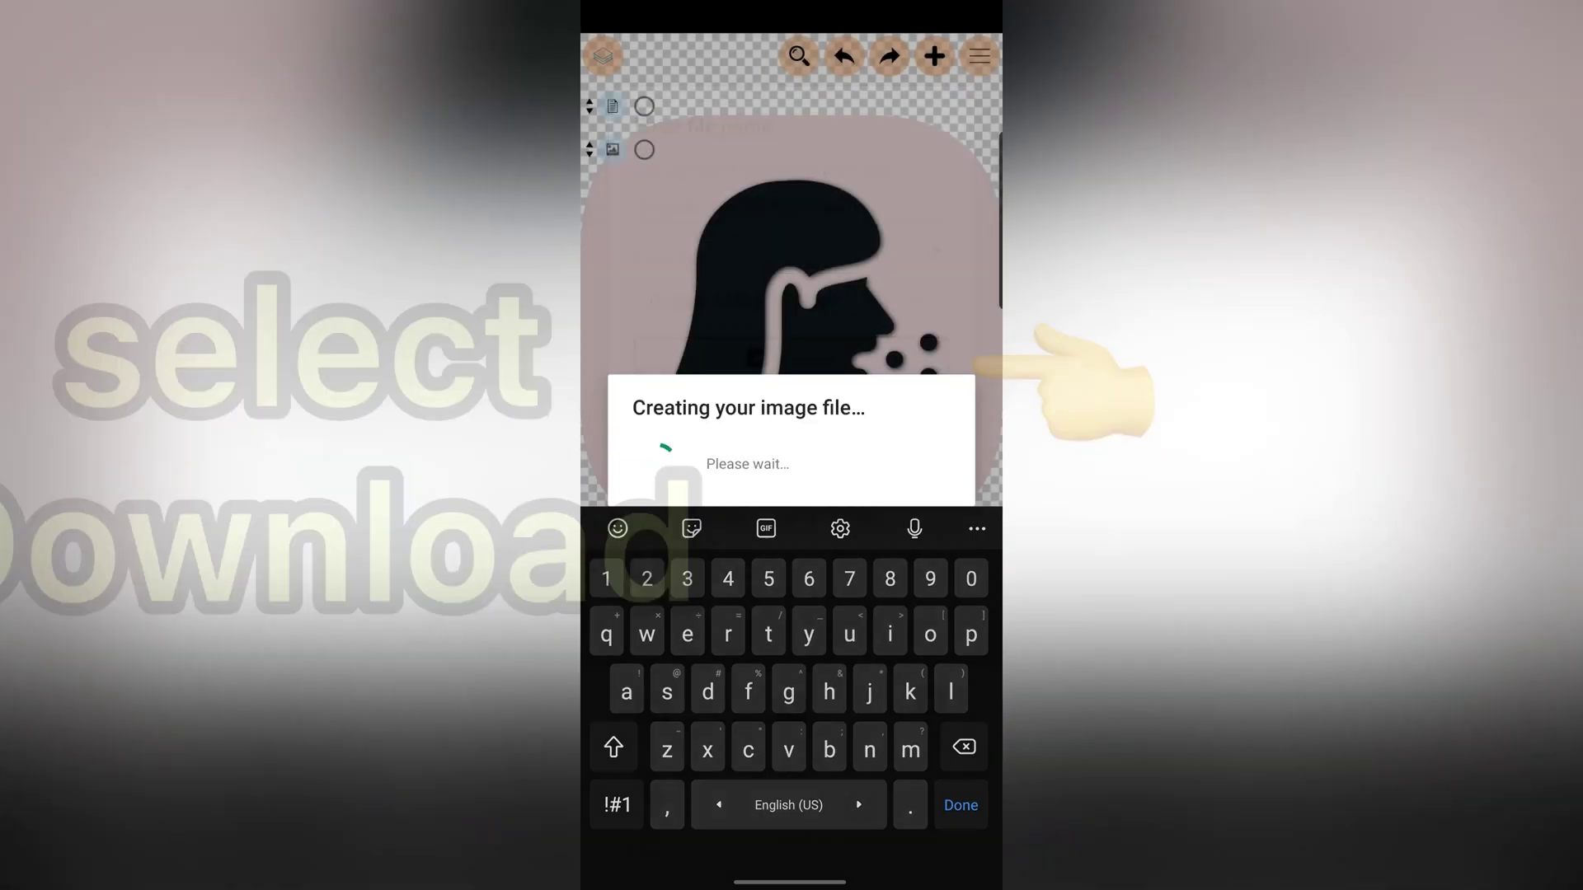